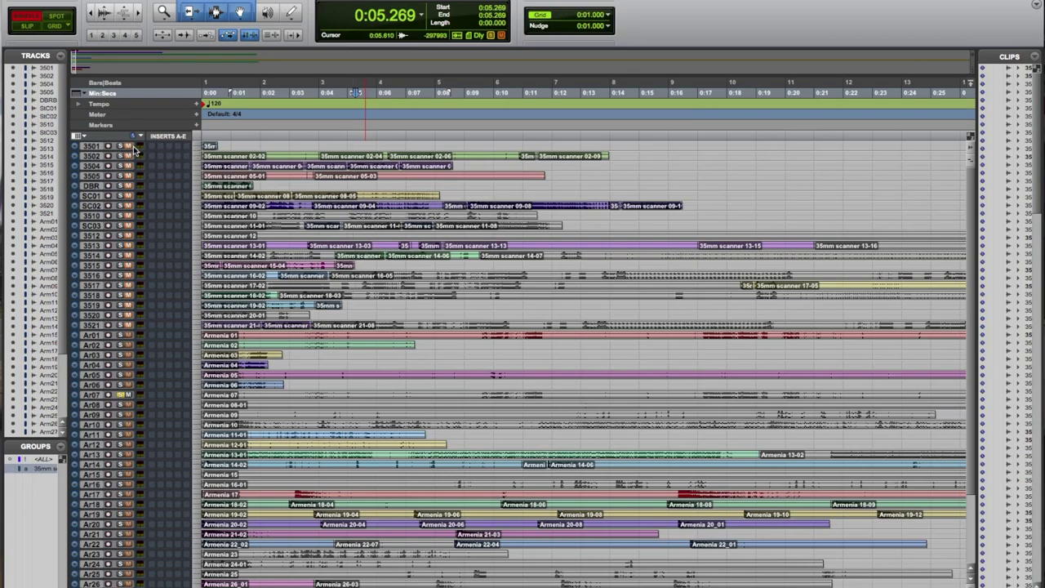
Step: Raise all Pro Tools tracks from micro through mini and small to medium height
{"action": "left_click", "coordinate": [201, 152]}
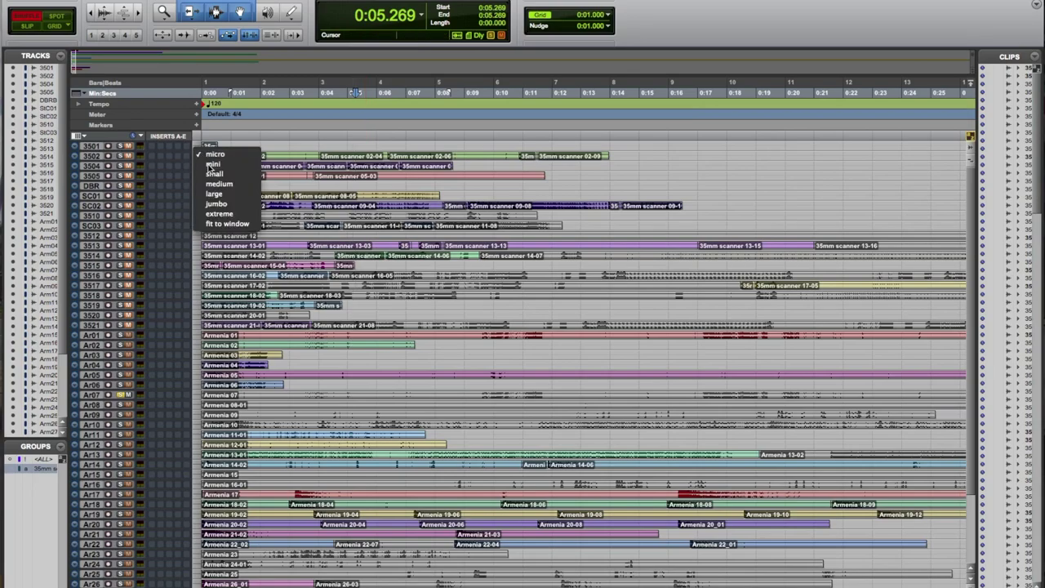
{"action": "left_click", "coordinate": [200, 162]}
{"action": "left_click", "coordinate": [200, 162]}
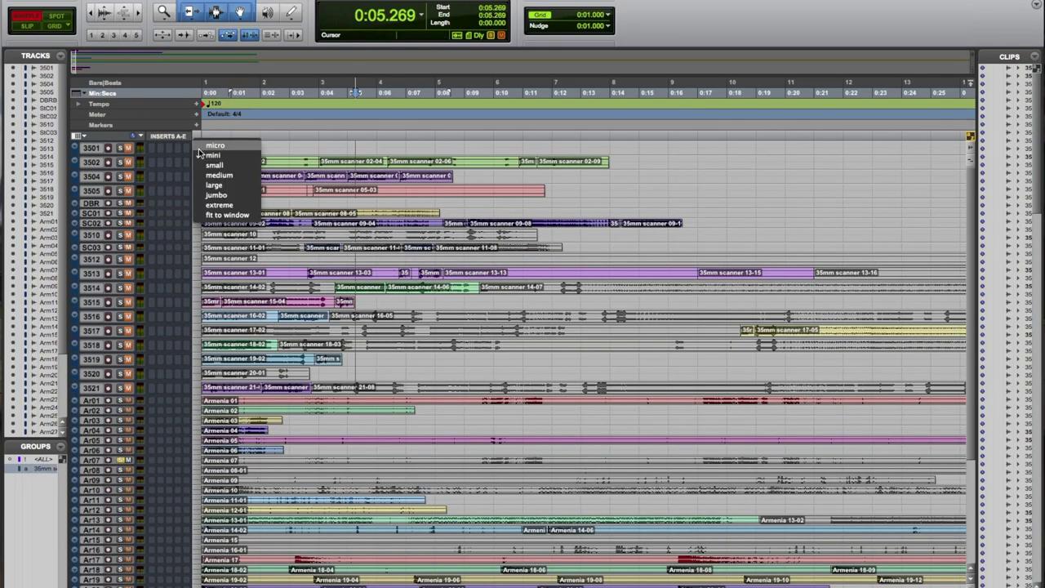
{"action": "left_click", "coordinate": [204, 172]}
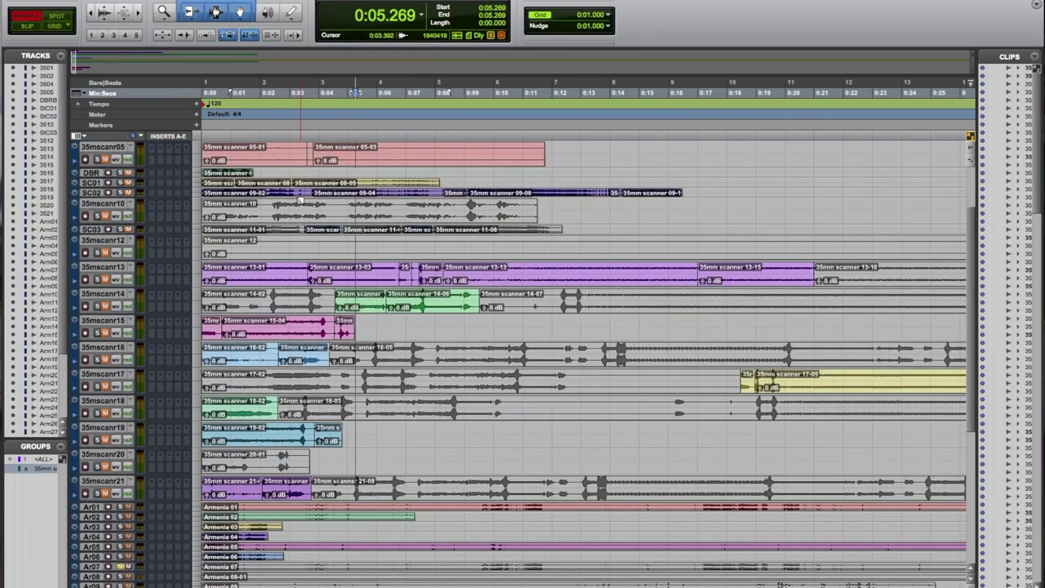
{"action": "scroll", "coordinate": [570, 187], "scroll_direction": "down", "scroll_amount": 2}
{"action": "scroll", "coordinate": [570, 187], "scroll_direction": "up", "scroll_amount": 2}
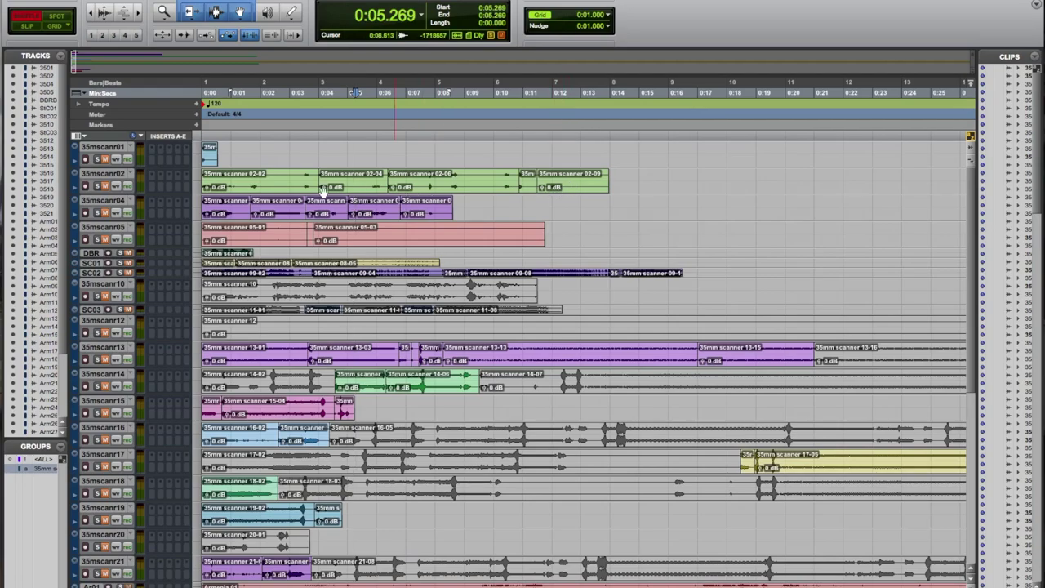
{"action": "left_click", "coordinate": [197, 195]}
{"action": "left_click", "coordinate": [204, 252]}
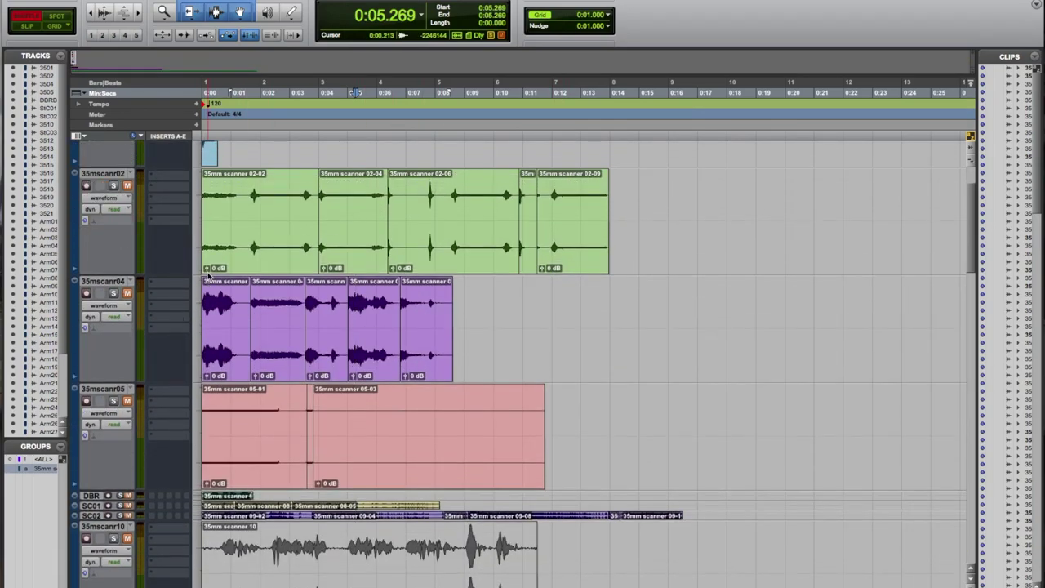
Step: Select only the top track's 35mm scanner 02-04 clip
{"action": "double_click", "coordinate": [342, 207]}
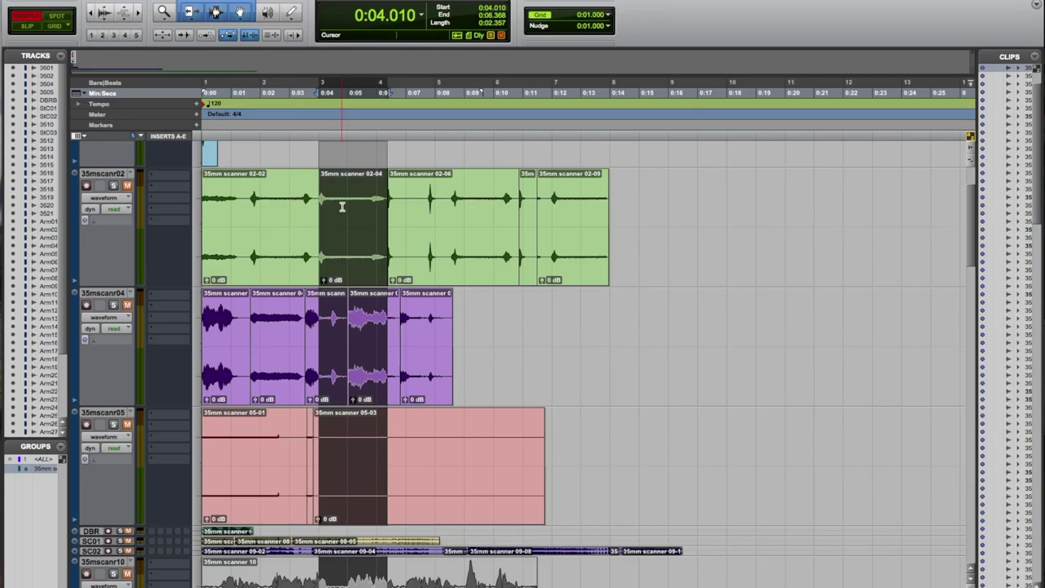
{"action": "left_click", "coordinate": [342, 206]}
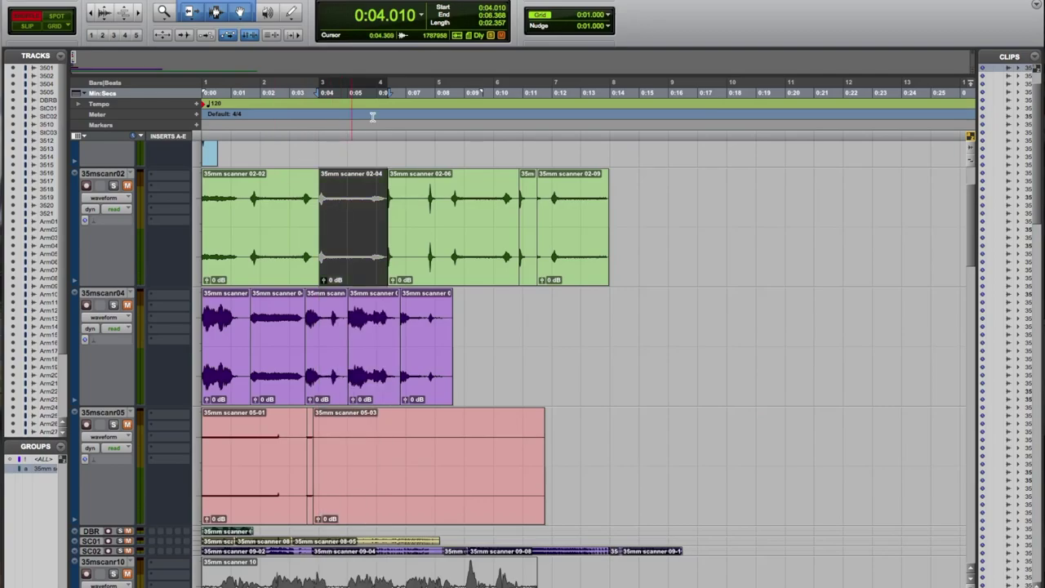
{"action": "scroll", "coordinate": [397, 522], "scroll_direction": "up", "scroll_amount": 3}
{"action": "scroll", "coordinate": [397, 522], "scroll_direction": "down", "scroll_amount": 15}
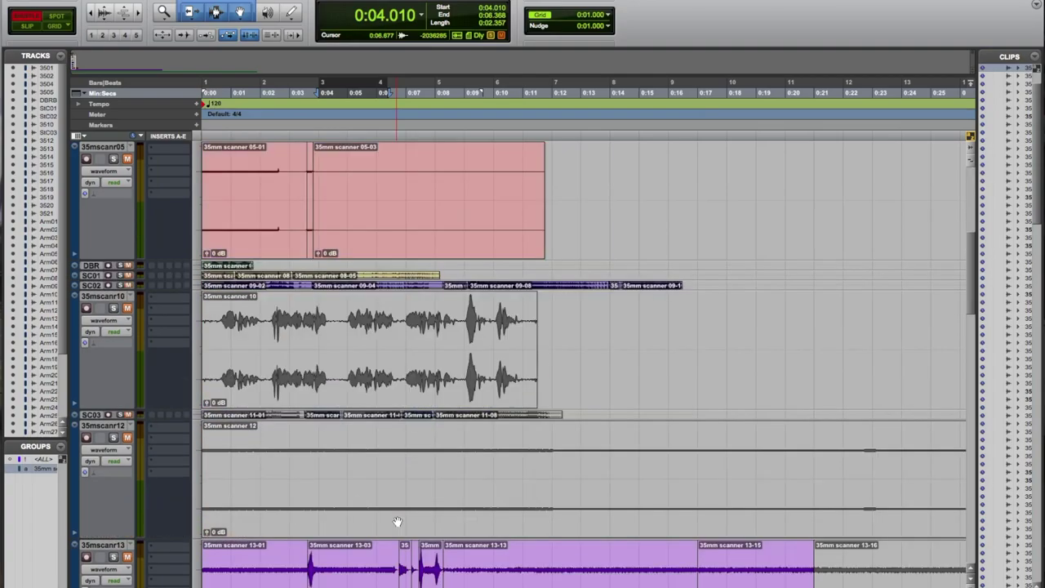
{"action": "scroll", "coordinate": [397, 523], "scroll_direction": "up", "scroll_amount": 15}
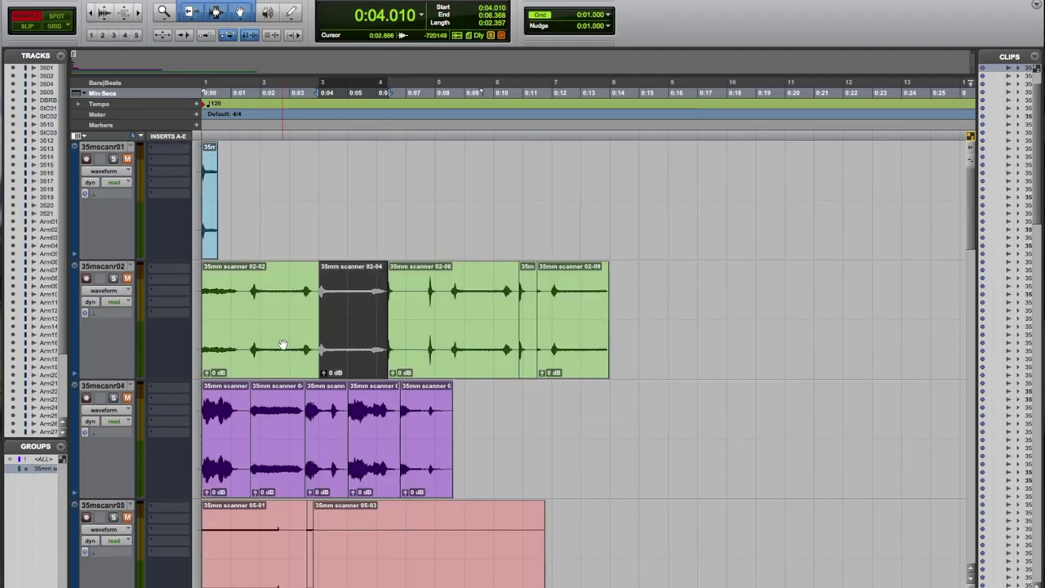
Step: Browse the multichannel plug-in inserts without adding one, set the cursor at 0:06.016, and shrink all tracks
{"action": "left_click", "coordinate": [154, 283]}
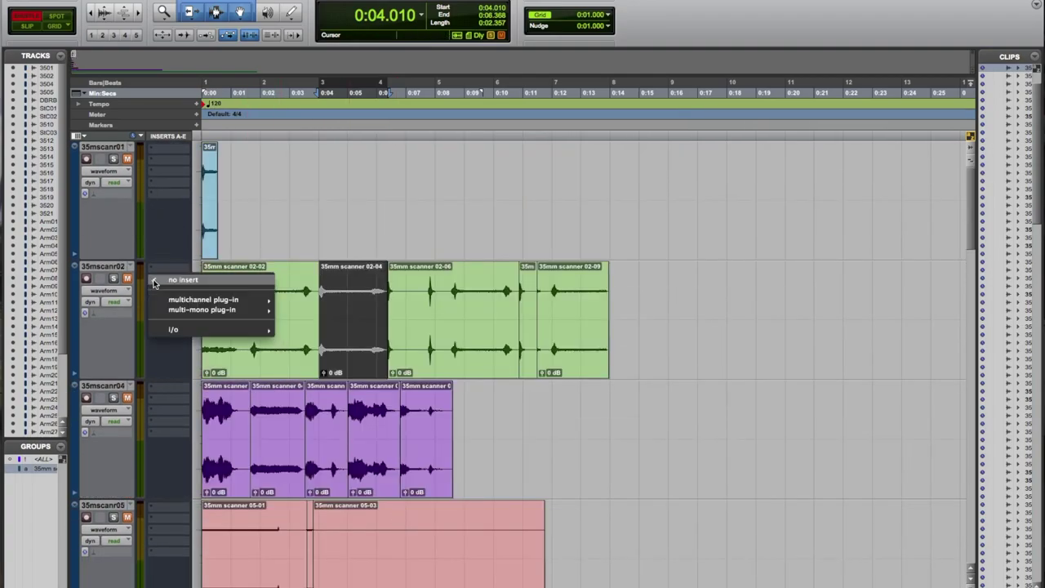
{"action": "mouse_move", "coordinate": [278, 301]}
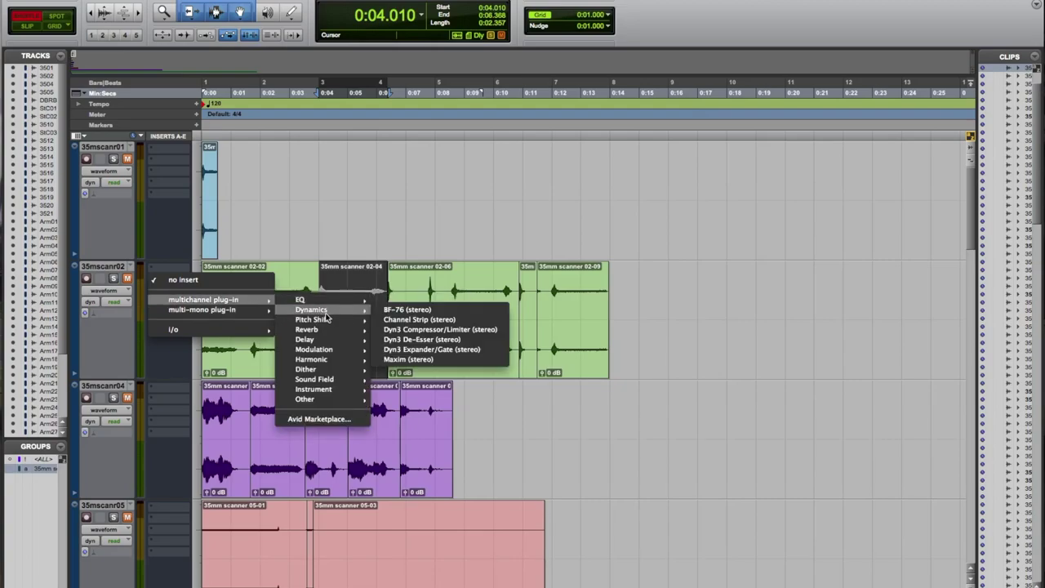
{"action": "left_click", "coordinate": [278, 215]}
{"action": "left_click", "coordinate": [285, 1]}
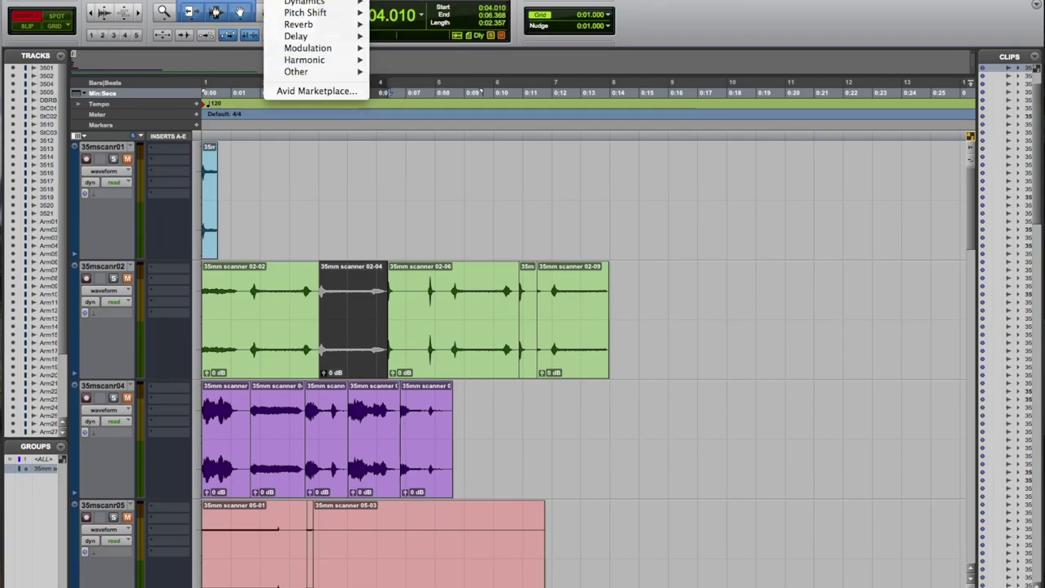
{"action": "key", "text": "Escape"}
{"action": "left_click", "coordinate": [378, 168]}
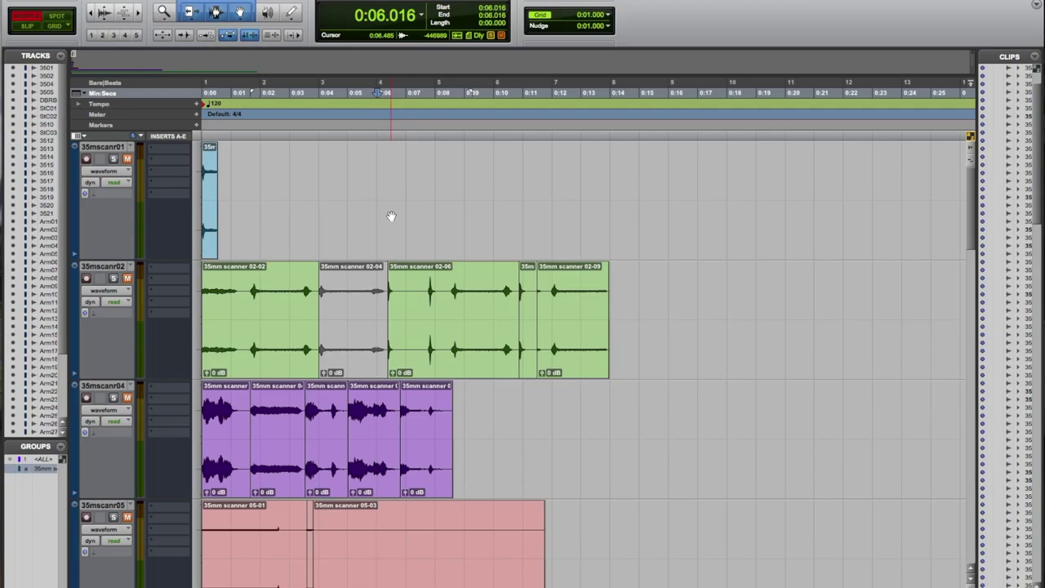
{"action": "key", "text": "ctrl+alt+Down"}
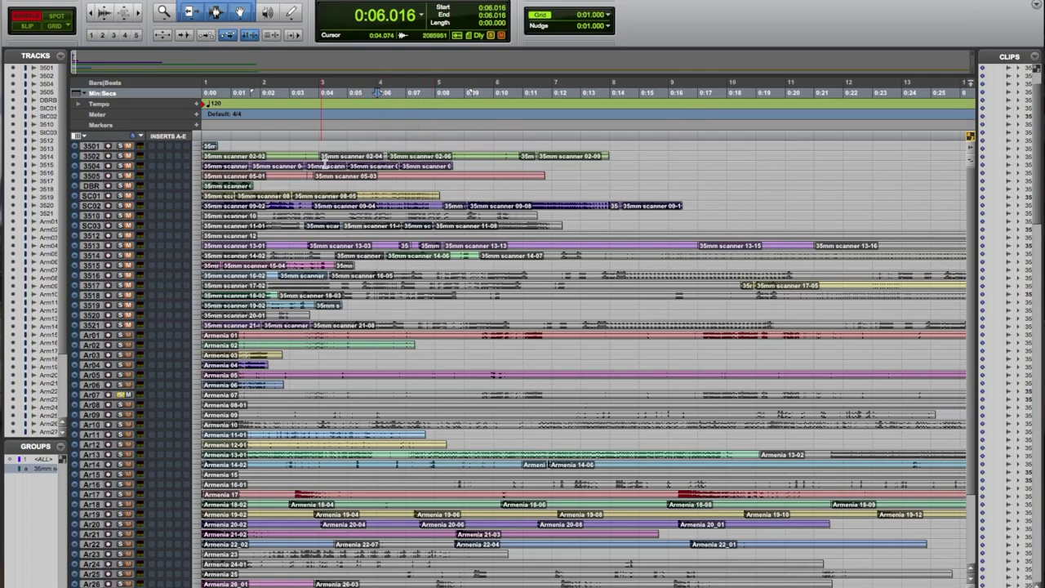
Step: Enlarge the tracks and create fade-ins over the first 1.56 seconds of all scanner clips
{"action": "key", "text": "ctrl+alt+Up"}
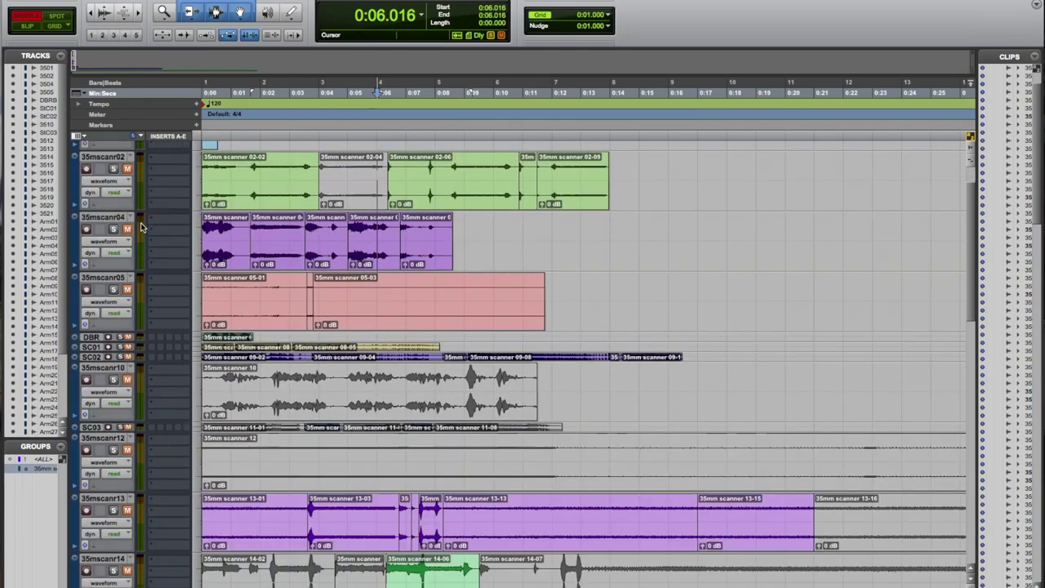
{"action": "left_click", "coordinate": [211, 171]}
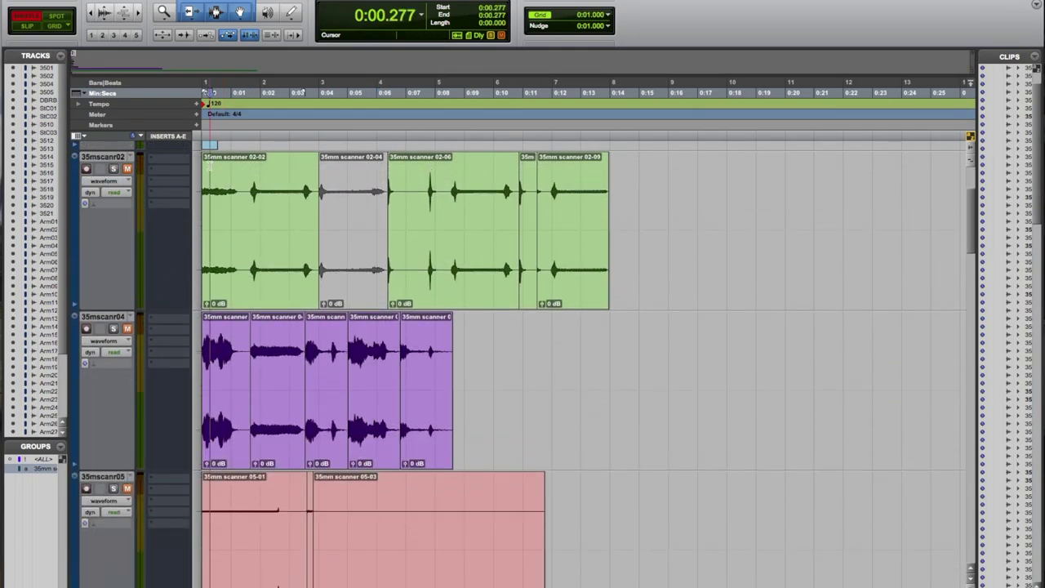
{"action": "left_click_drag", "start_coordinate": [211, 171], "coordinate": [248, 167]}
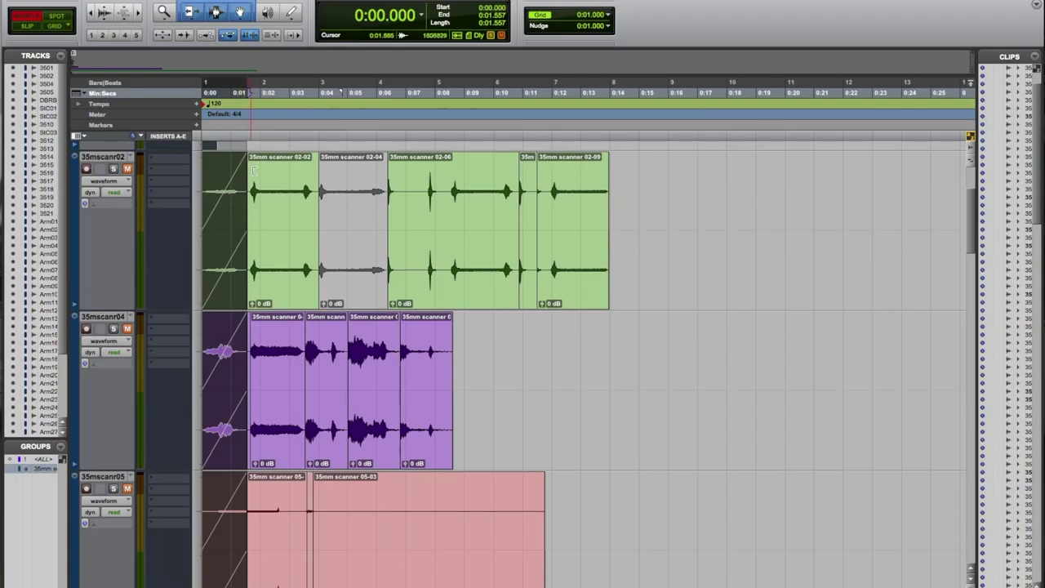
{"action": "left_click", "coordinate": [264, 188]}
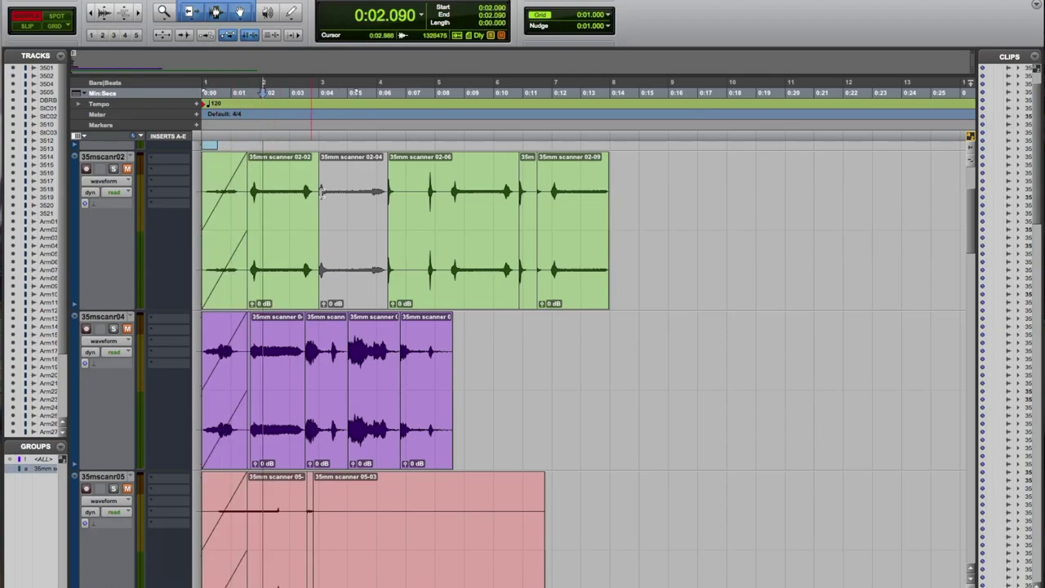
{"action": "scroll", "coordinate": [392, 204], "scroll_direction": "down", "scroll_amount": 10}
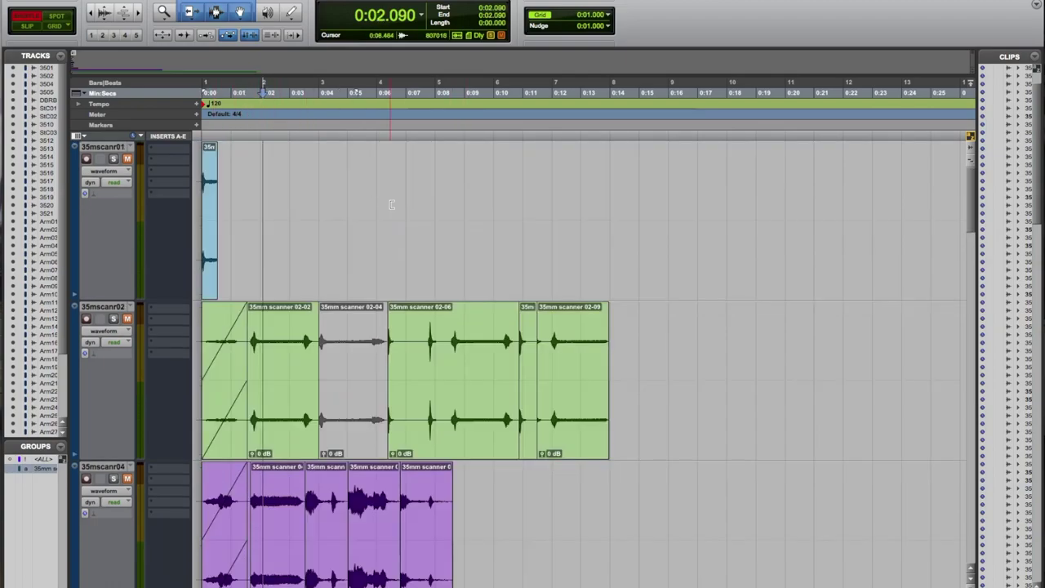
{"action": "scroll", "coordinate": [392, 205], "scroll_direction": "up", "scroll_amount": 12}
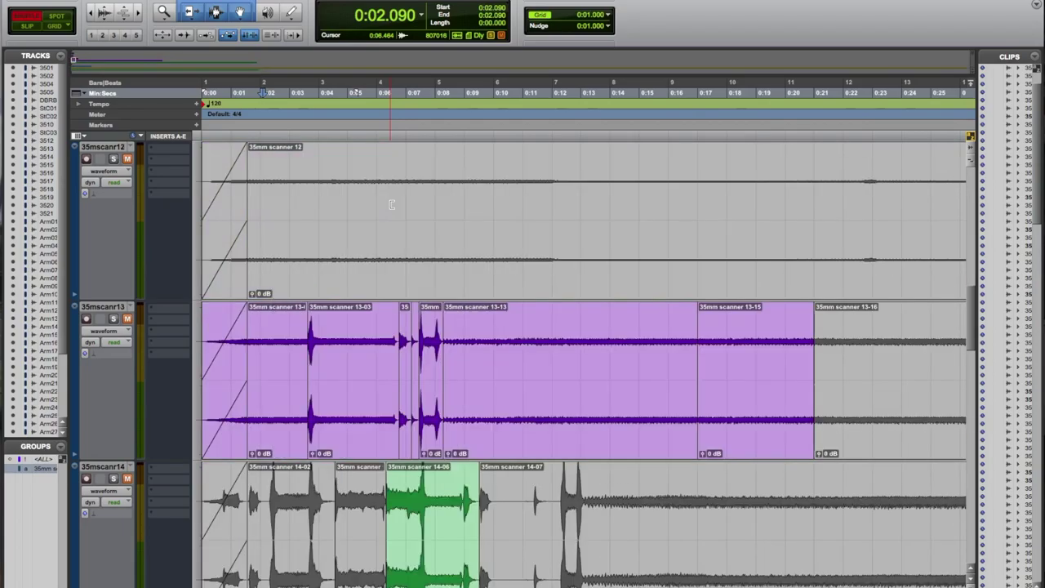
{"action": "scroll", "coordinate": [392, 204], "scroll_direction": "down", "scroll_amount": 10}
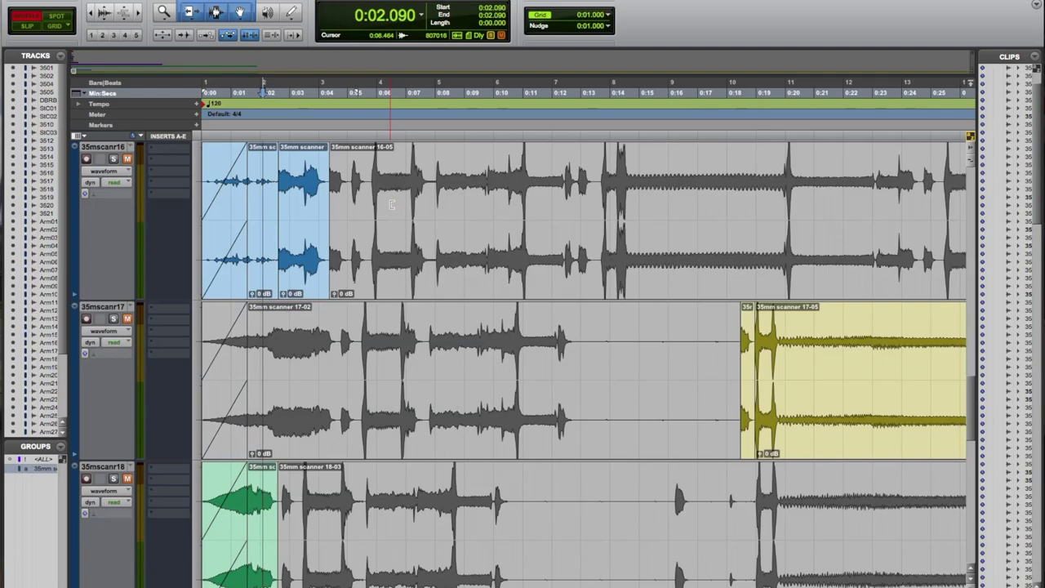
{"action": "scroll", "coordinate": [389, 205], "scroll_direction": "up", "scroll_amount": 5}
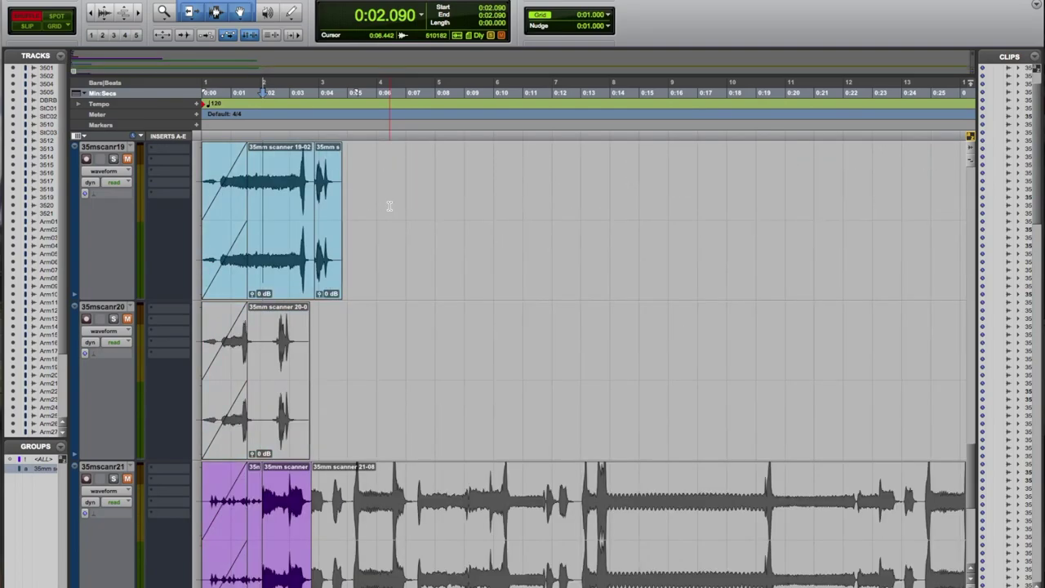
{"action": "scroll", "coordinate": [390, 206], "scroll_direction": "up", "scroll_amount": 12}
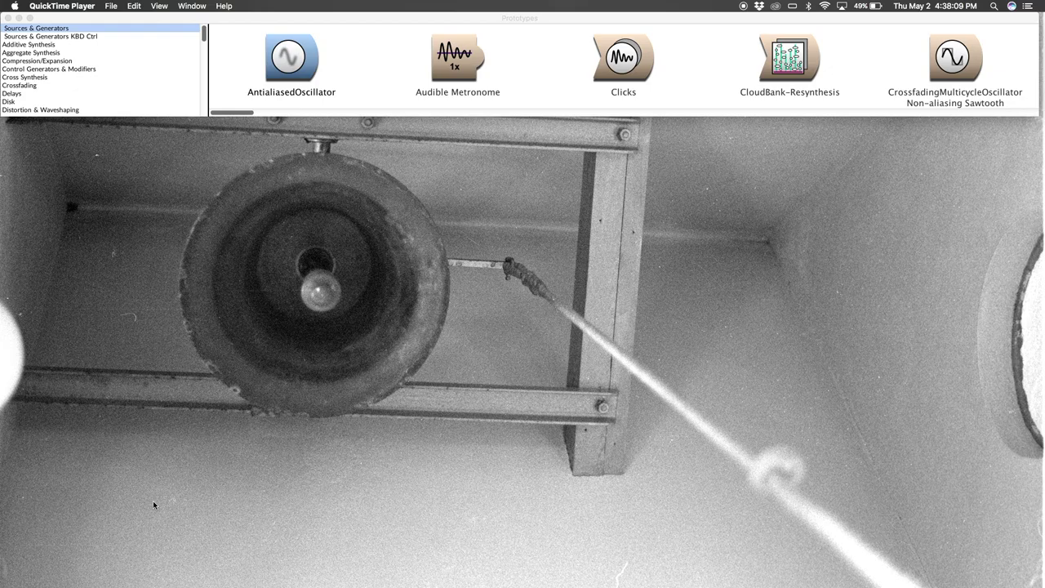
Step: In Kyma 7, find the Multisample prototype by name and open it in a Sound editor
{"action": "key", "text": "super+Tab"}
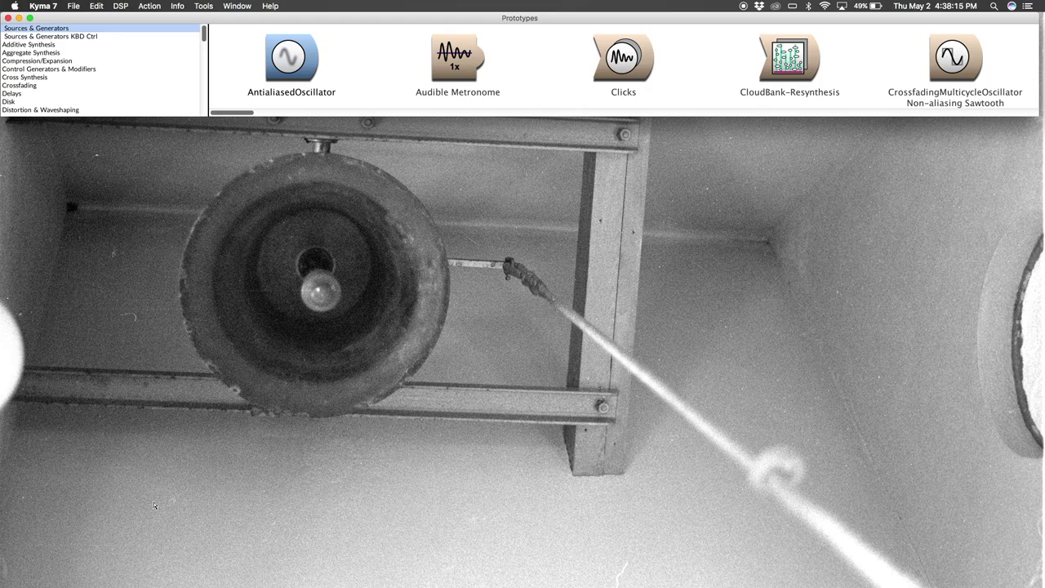
{"action": "key", "text": "super+f"}
{"action": "type", "text": "m"}
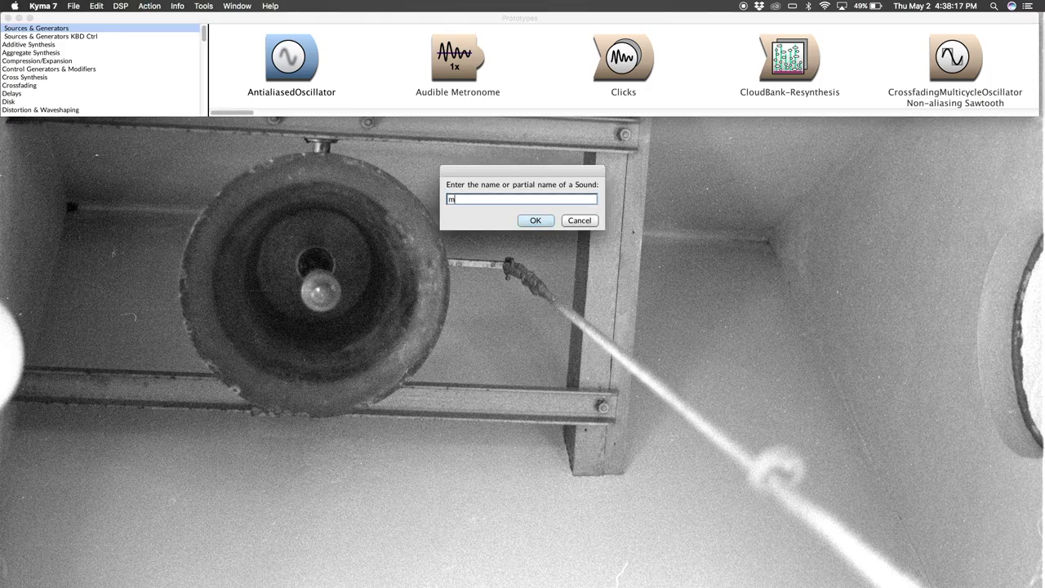
{"action": "type", "text": "ultisample"}
{"action": "key", "text": "Return"}
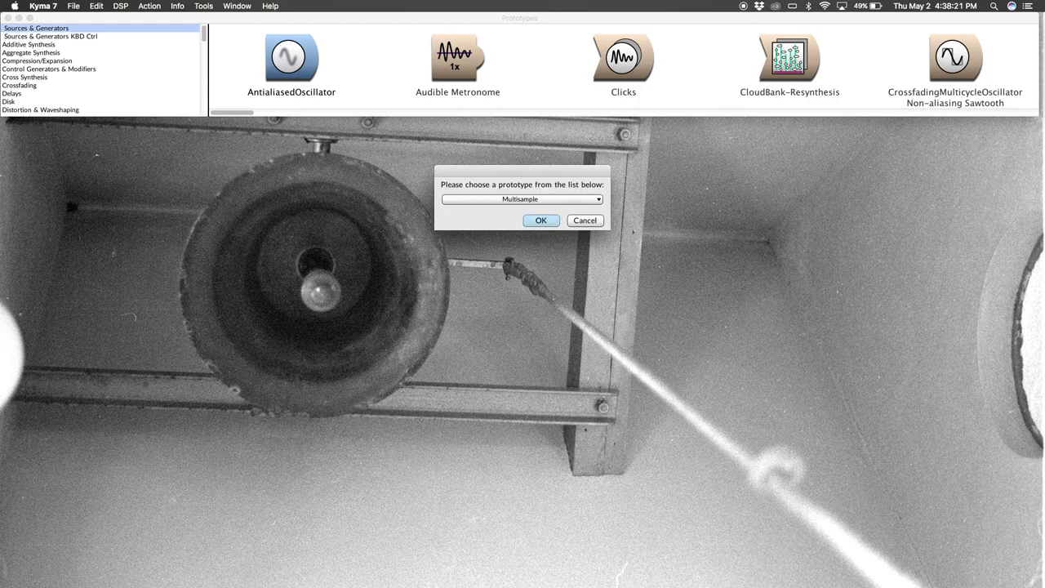
{"action": "key", "text": "Return"}
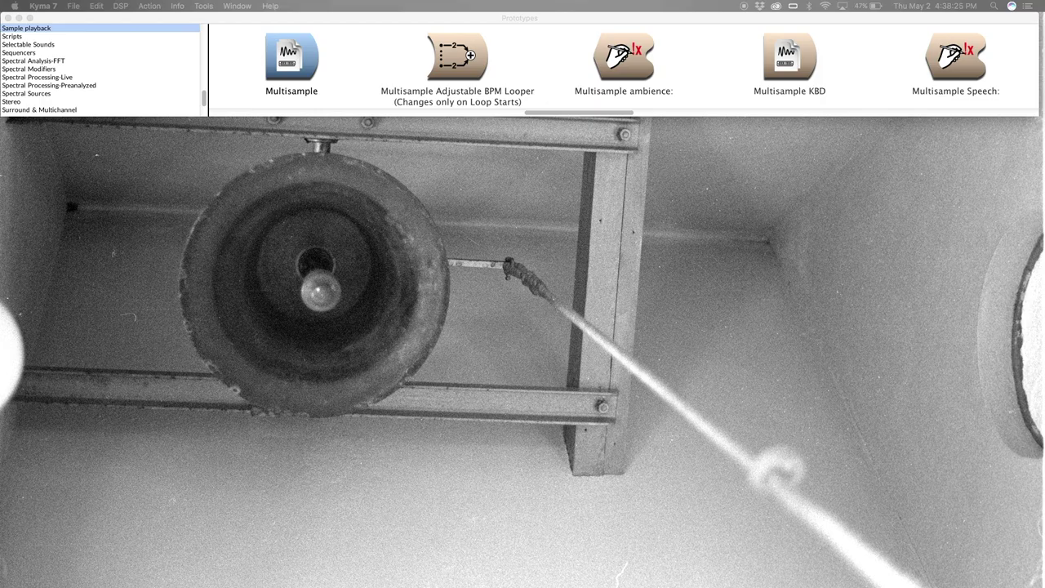
{"action": "left_click_drag", "start_coordinate": [422, 205], "coordinate": [424, 198]}
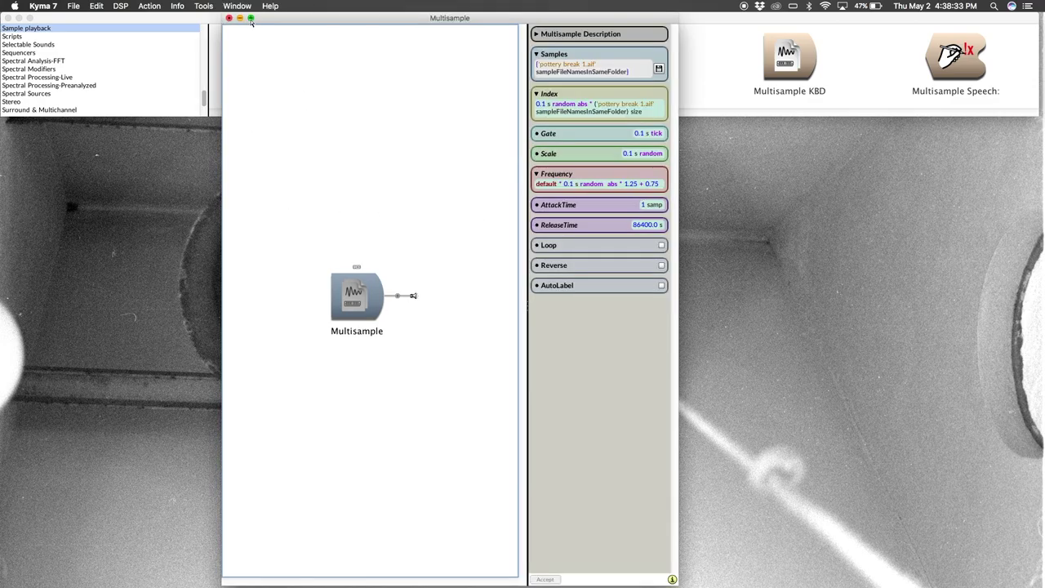
{"action": "left_click", "coordinate": [250, 18]}
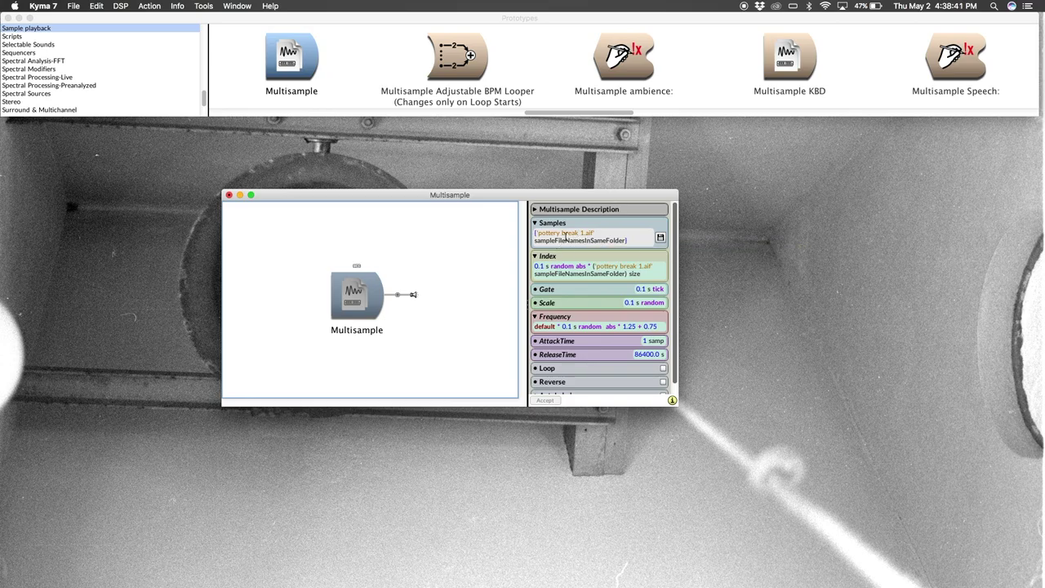
Step: Enlarge the Samples expression text and resize the Multisample editor window
{"action": "left_click", "coordinate": [637, 241]}
{"action": "double_click", "coordinate": [636, 241]}
{"action": "key", "text": "super+plus"}
{"action": "key", "text": "super+plus"}
{"action": "key", "text": "super+plus"}
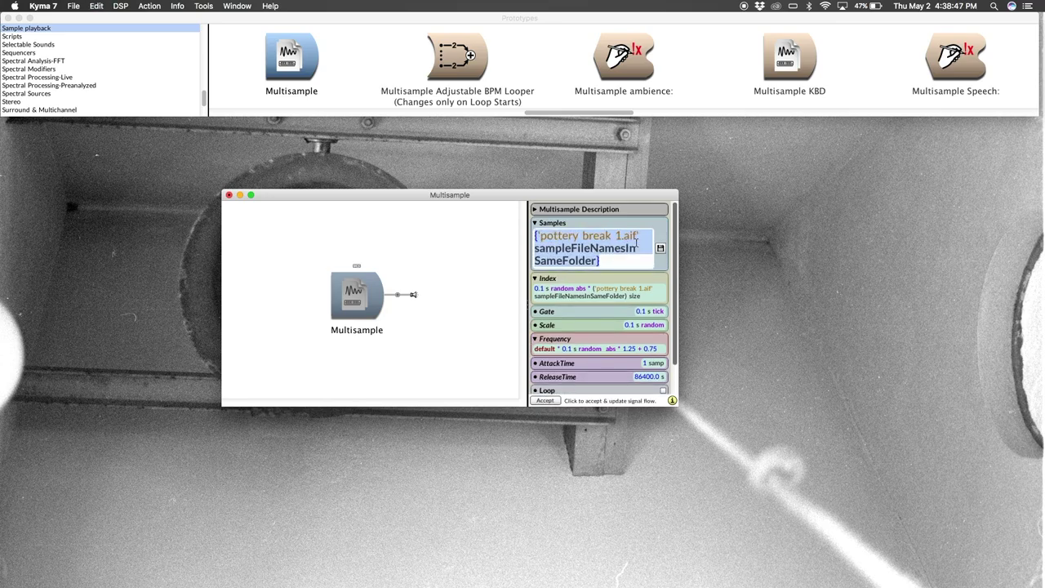
{"action": "left_click_drag", "start_coordinate": [675, 399], "coordinate": [815, 499]}
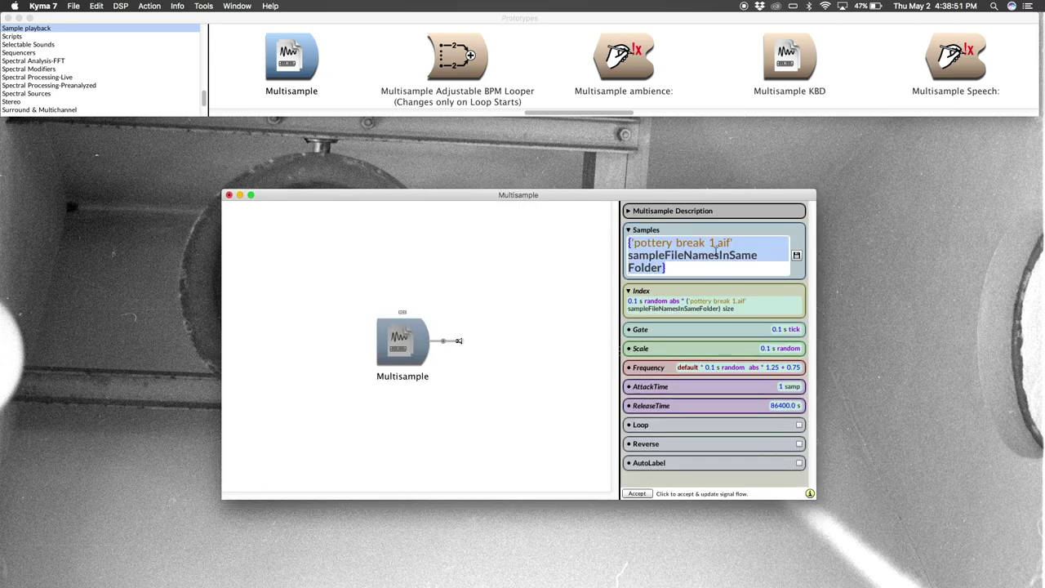
{"action": "key", "text": "super+Tab"}
{"action": "key", "text": "super+Tab"}
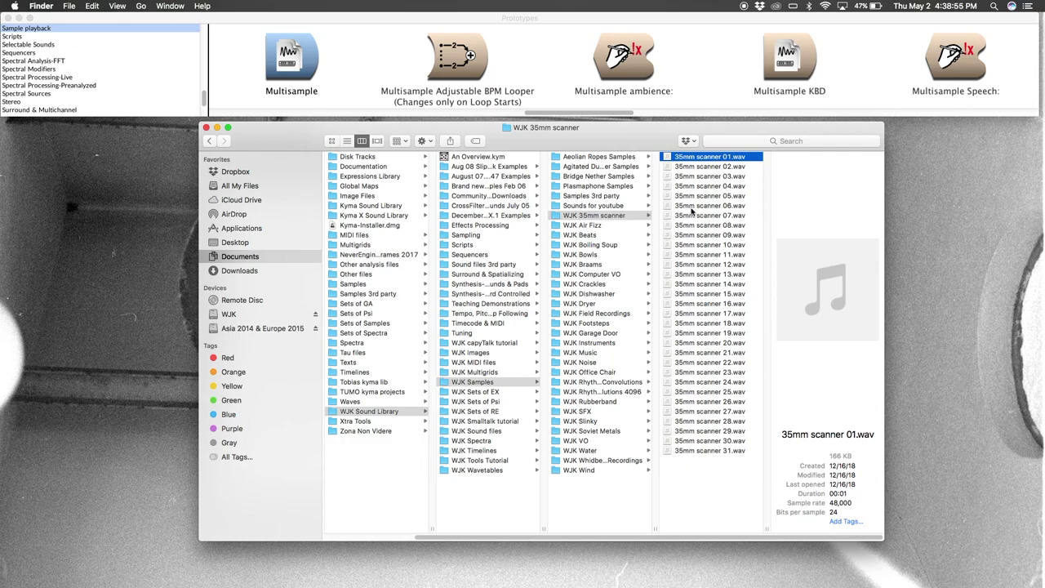
Step: Copy the '35mm scanner 01' file name from Finder and paste it over 'pottery break 1.aif' in Samples
{"action": "left_click_drag", "start_coordinate": [664, 139], "coordinate": [557, 150]}
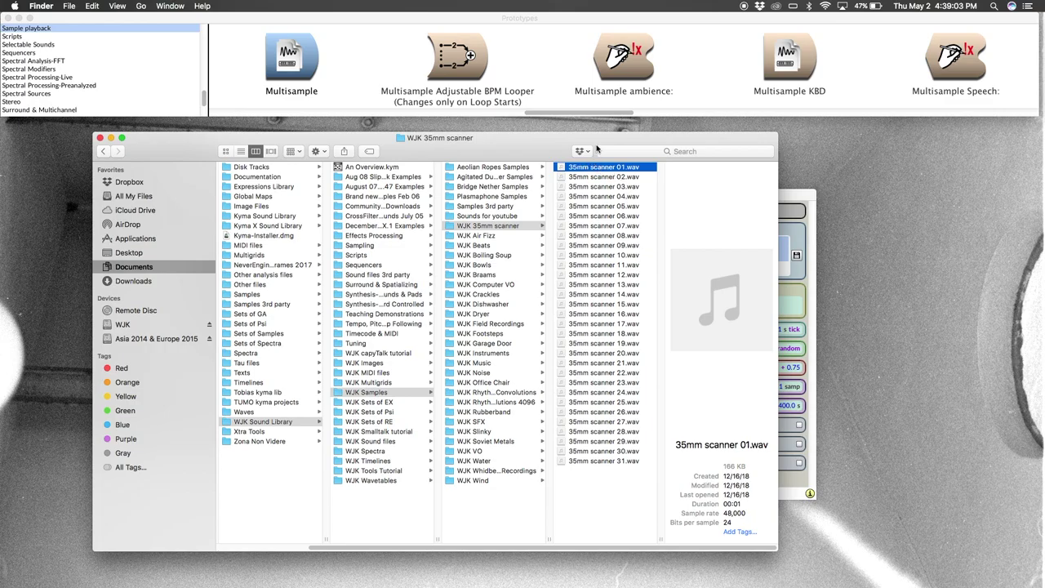
{"action": "key", "text": "Return"}
{"action": "key", "text": "super+c"}
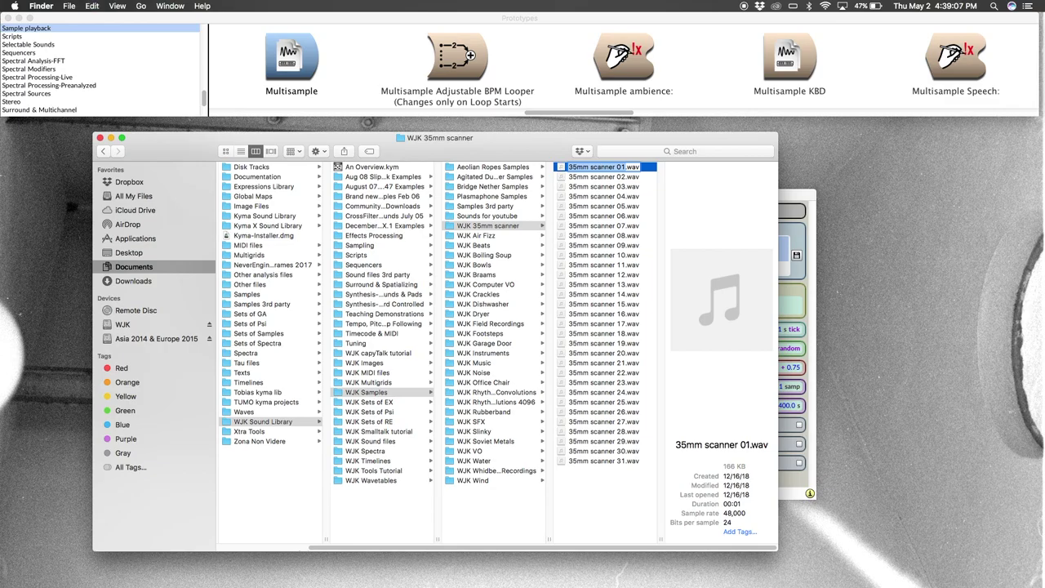
{"action": "key", "text": "Return"}
{"action": "left_click", "coordinate": [807, 204]}
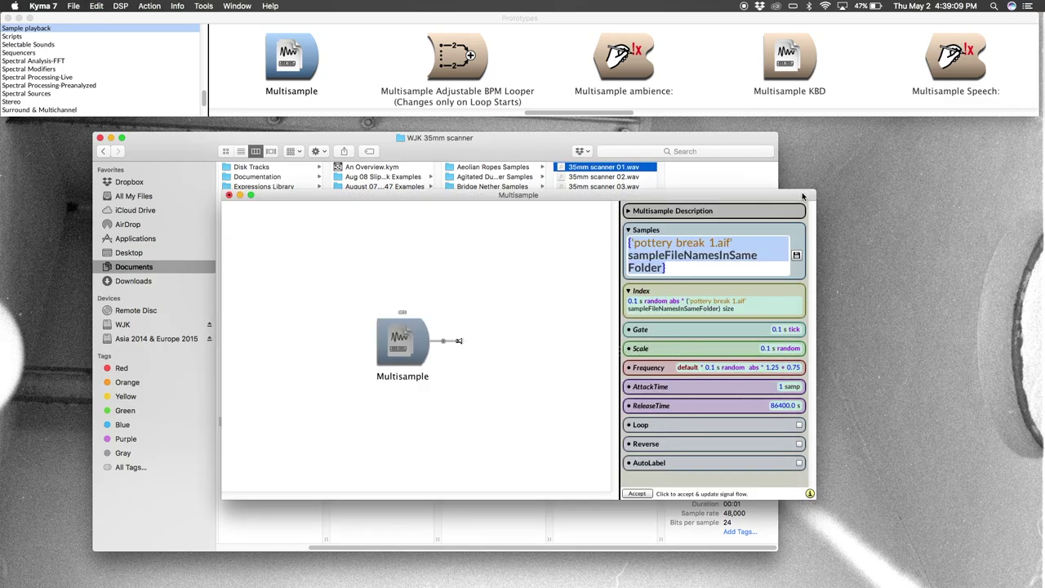
{"action": "double_click", "coordinate": [731, 243]}
{"action": "key", "text": "super+v"}
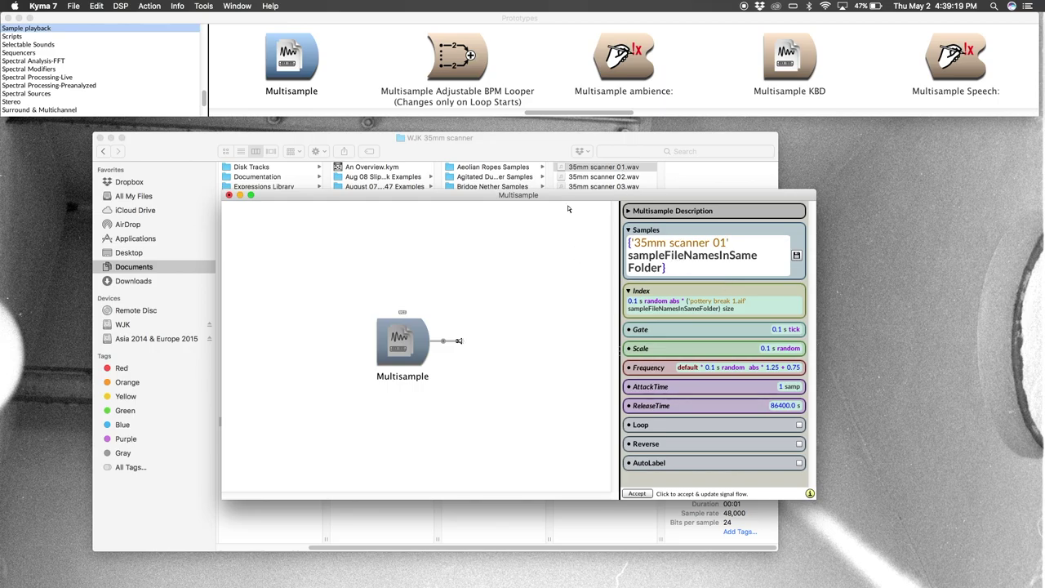
{"action": "left_click_drag", "start_coordinate": [571, 195], "coordinate": [525, 187]}
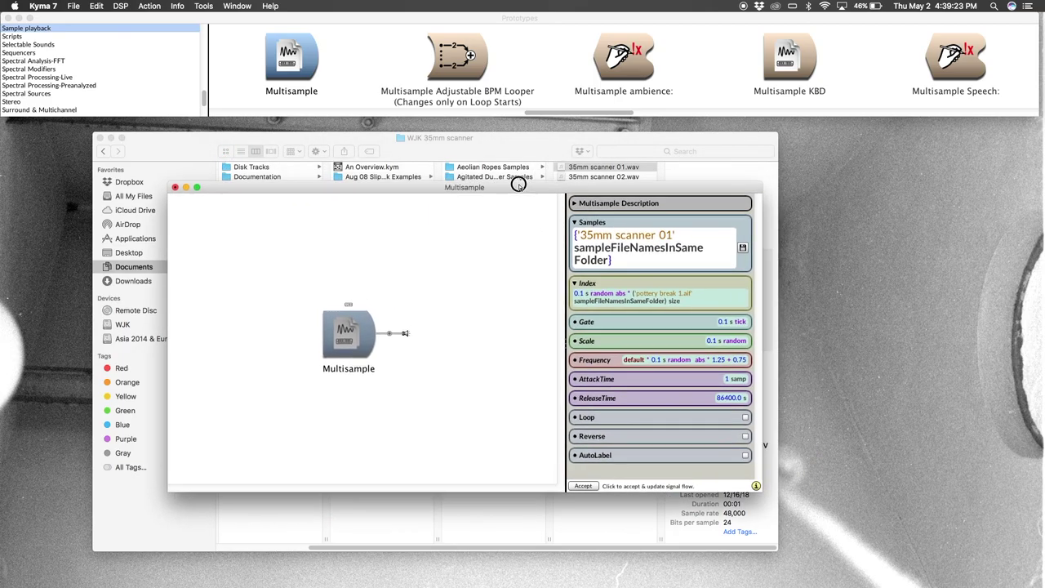
Step: Print the file list the Samples expression finds, delete the output, and enlarge the editor
{"action": "key", "text": "super+a"}
{"action": "key", "text": "super+p"}
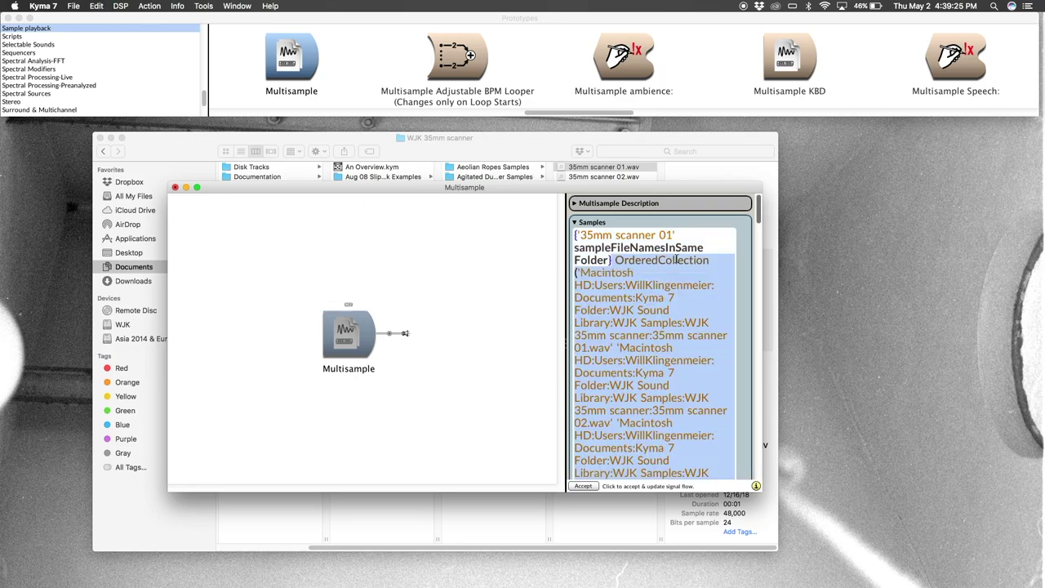
{"action": "scroll", "coordinate": [698, 261], "scroll_direction": "down", "scroll_amount": 10}
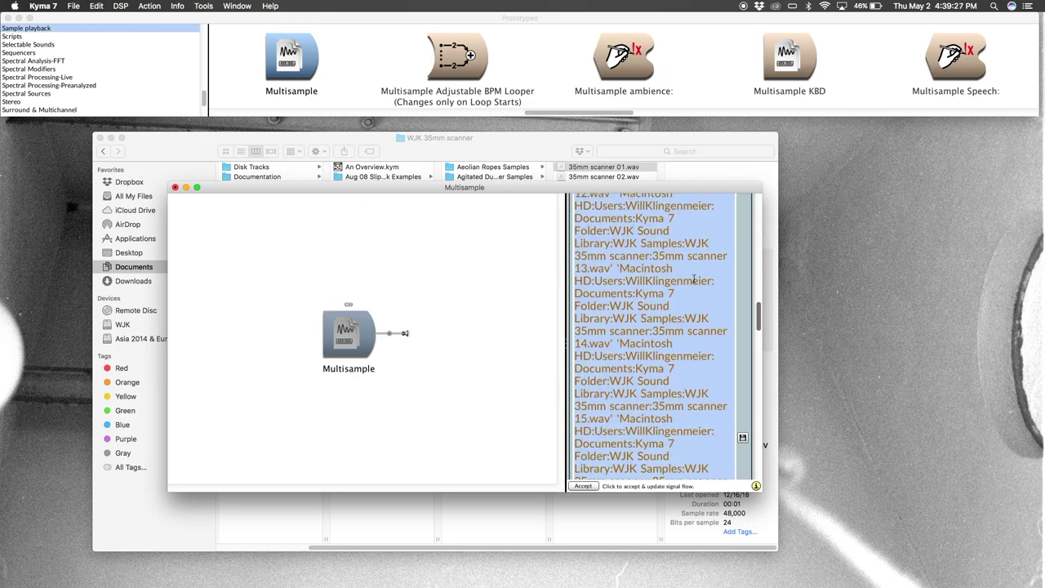
{"action": "scroll", "coordinate": [694, 278], "scroll_direction": "up", "scroll_amount": 10}
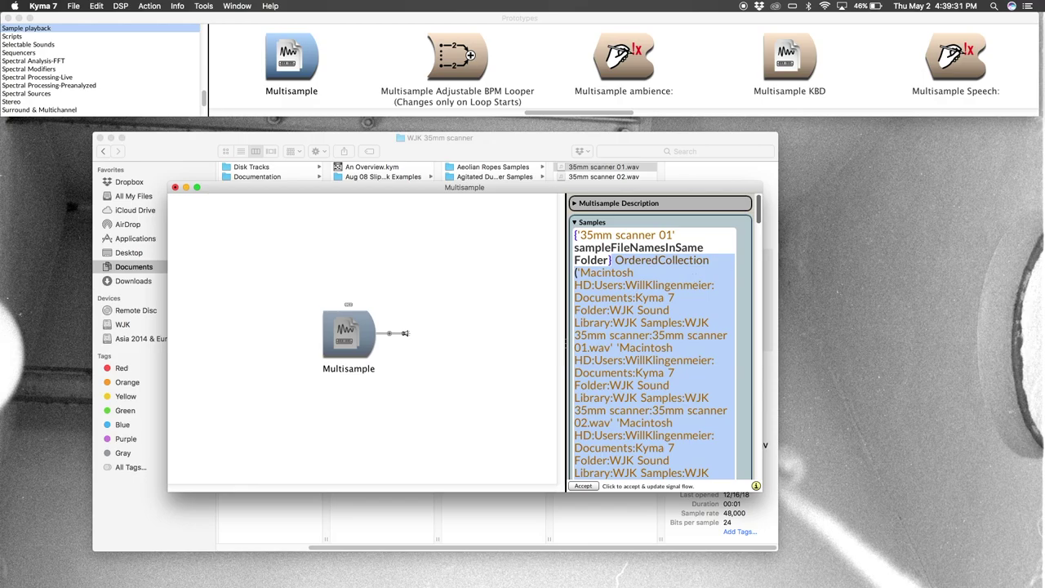
{"action": "key", "text": "BackSpace"}
{"action": "left_click_drag", "start_coordinate": [547, 188], "coordinate": [493, 138]}
{"action": "left_click_drag", "start_coordinate": [704, 435], "coordinate": [864, 542]}
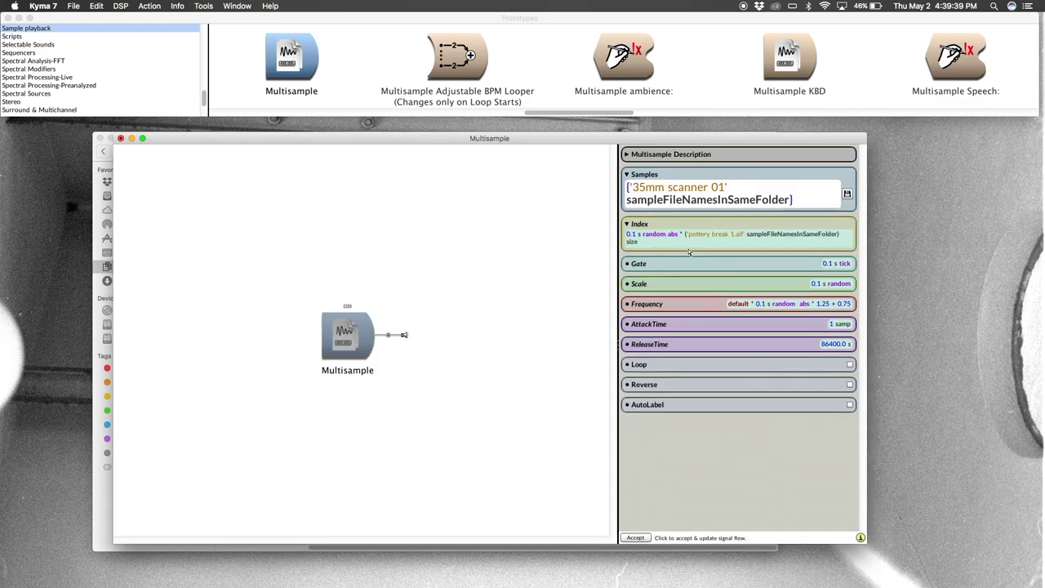
Step: Paste '35mm scanner 01' into Index and replace its random scaling with '!Down nextRandomIndexMod:'
{"action": "left_click", "coordinate": [744, 234]}
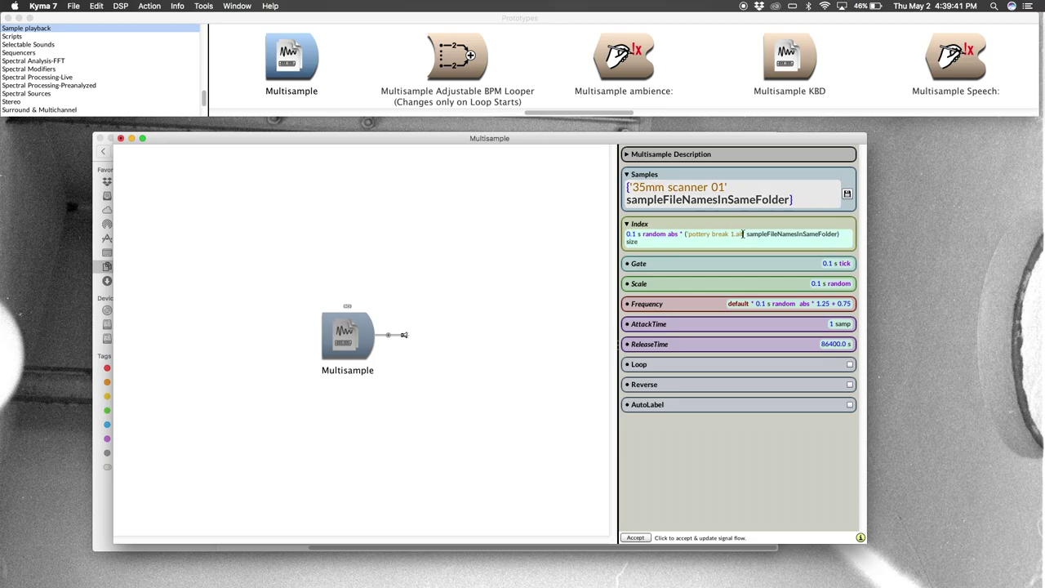
{"action": "double_click", "coordinate": [744, 234]}
{"action": "key", "text": "super+v"}
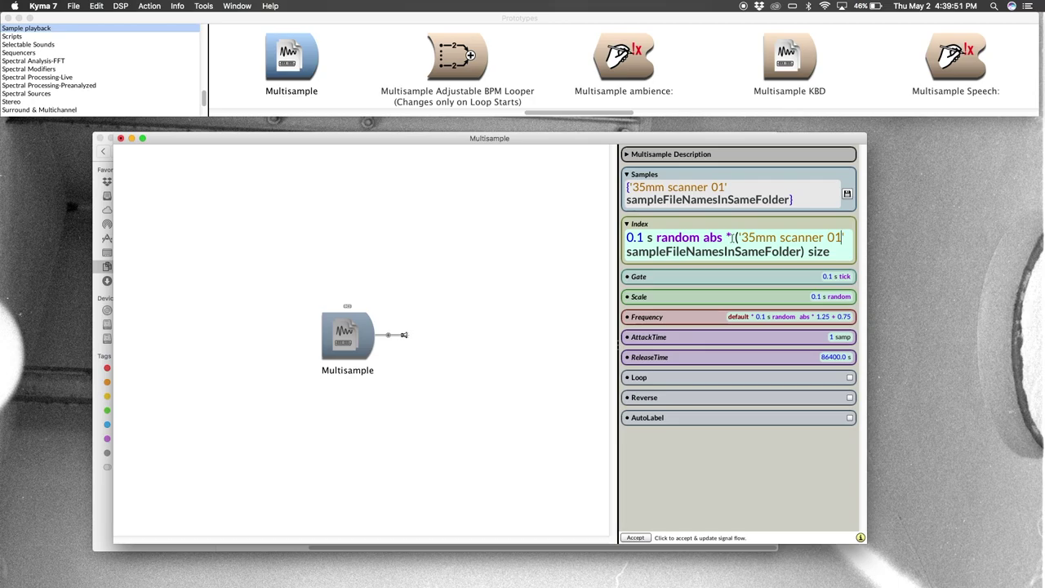
{"action": "left_click_drag", "start_coordinate": [731, 237], "coordinate": [618, 235]}
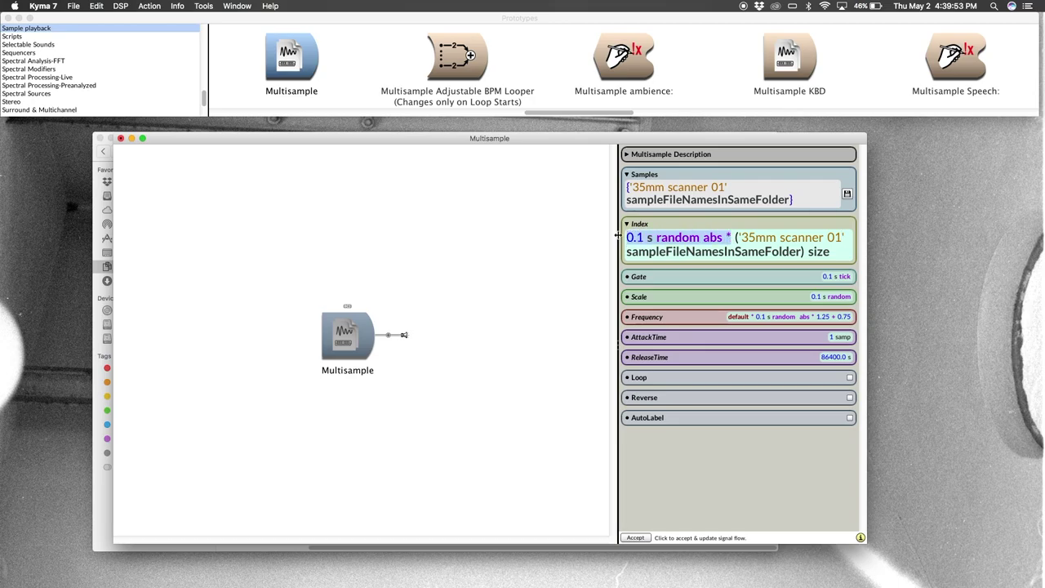
{"action": "type", "text": "!Index "}
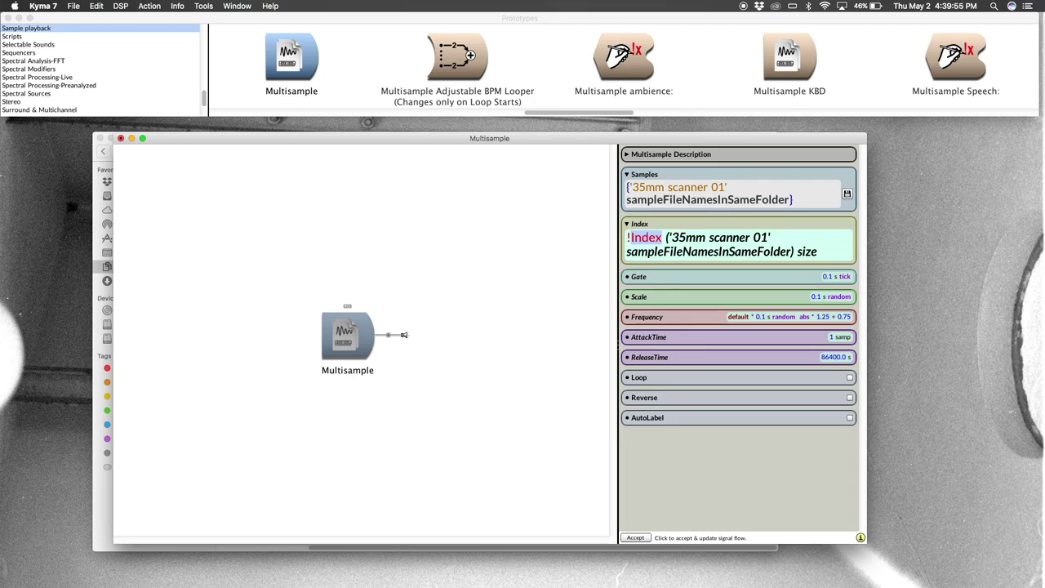
{"action": "type", "text": "Damper"}
{"action": "type", "text": "Down"}
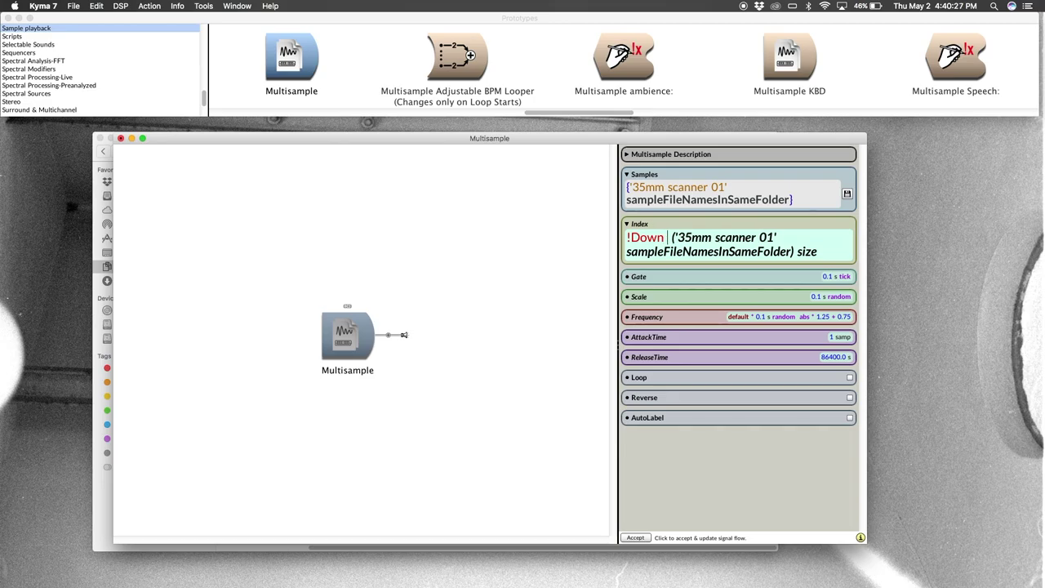
{"action": "type", "text": "next"}
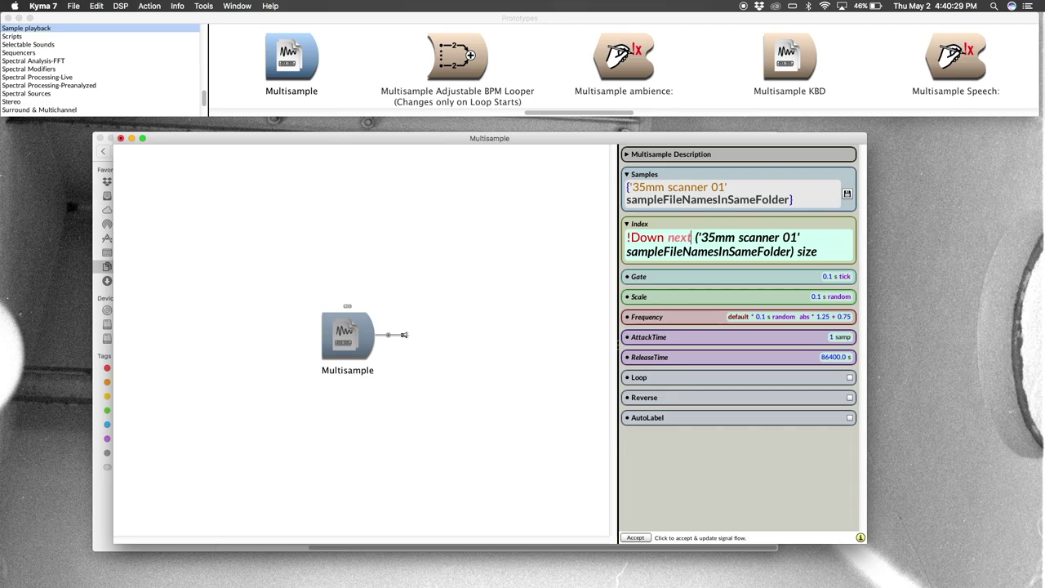
{"action": "type", "text": "RandomIn"}
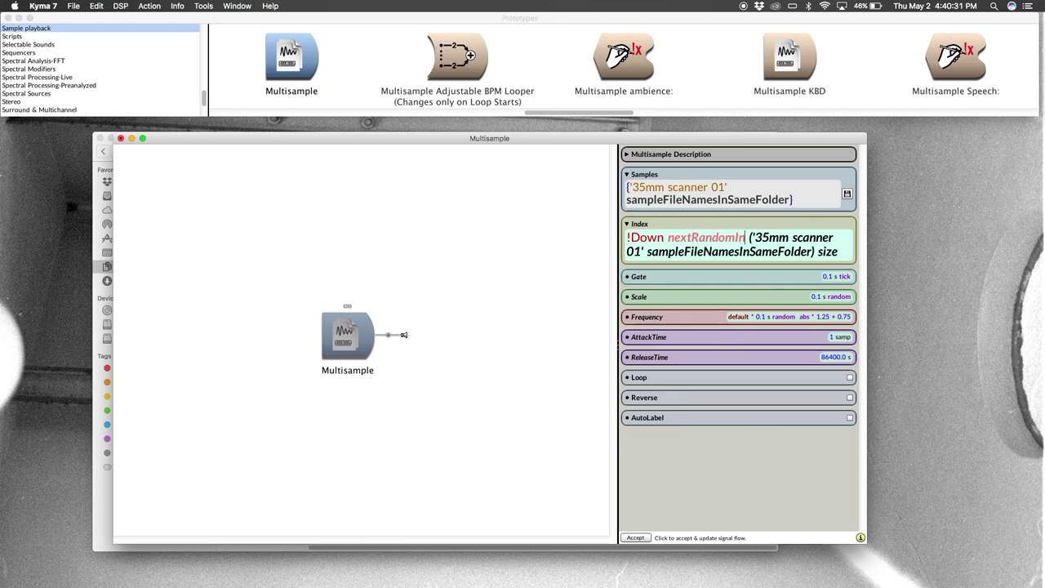
{"action": "type", "text": "dexMod"}
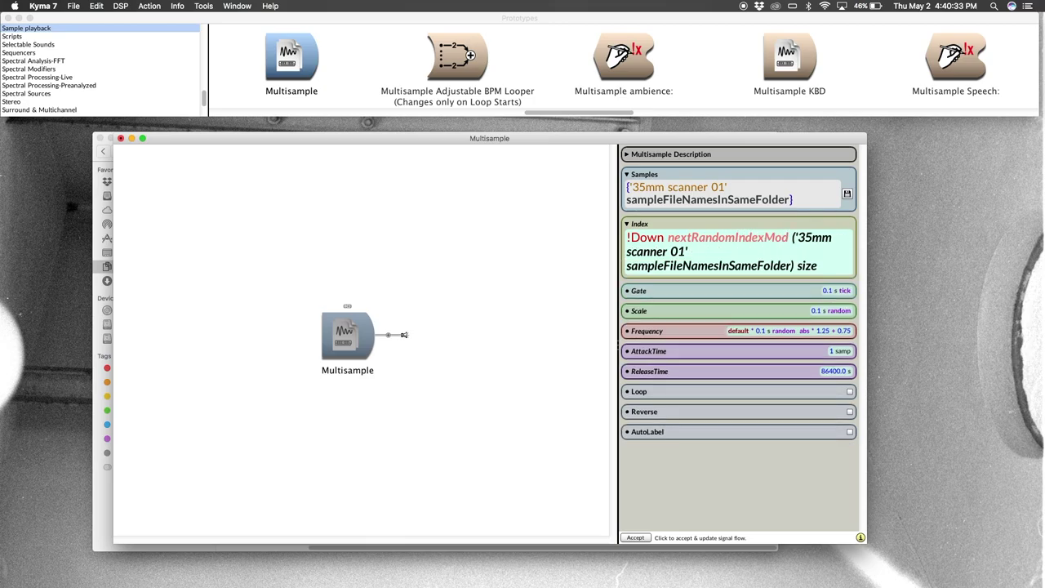
{"action": "type", "text": ":"}
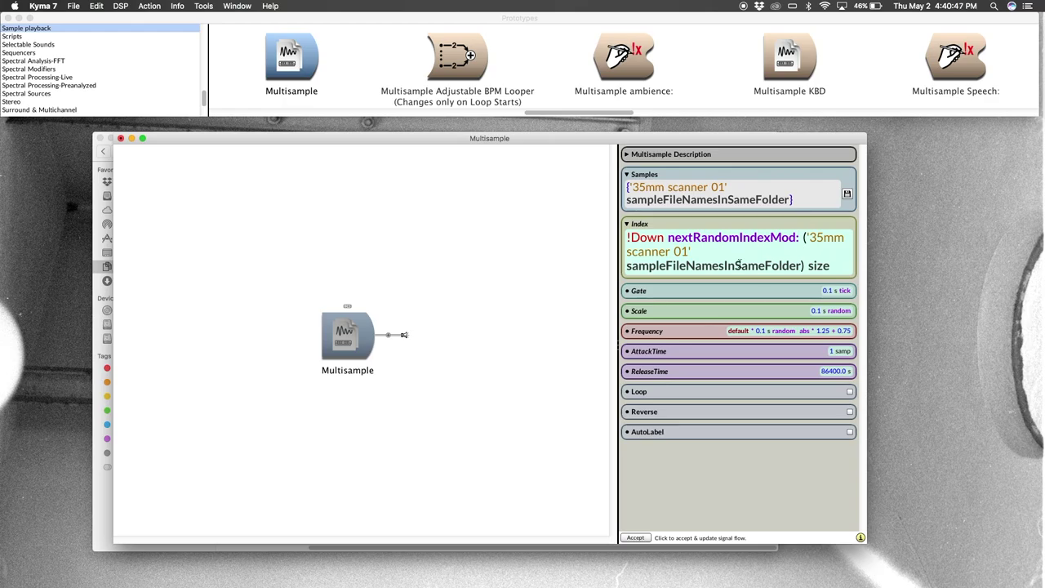
Step: Set the Multisample Gate to !Down and Scale to 1
{"action": "left_click", "coordinate": [840, 291]}
{"action": "mouse_move", "coordinate": [840, 291]}
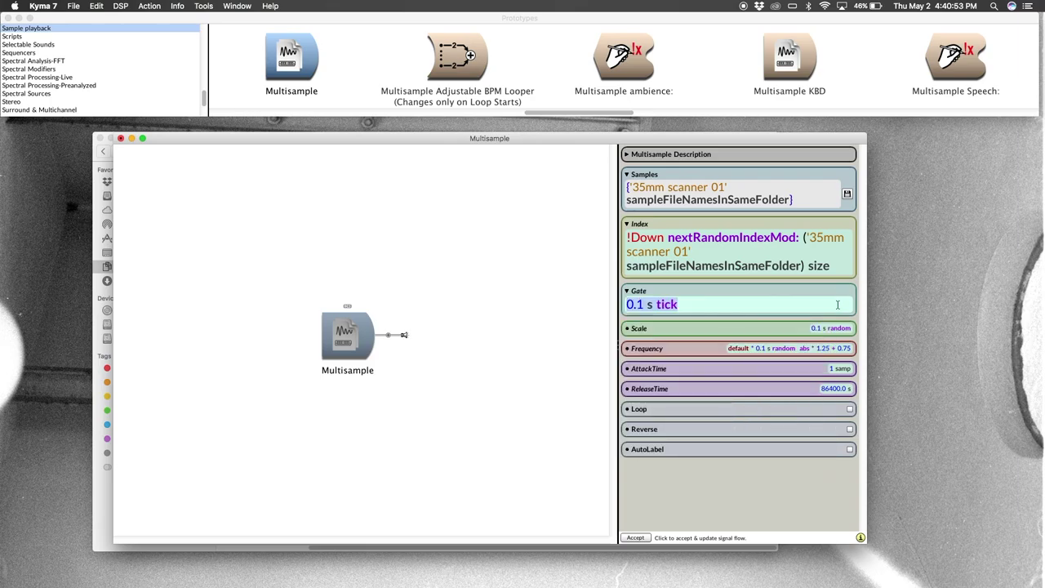
{"action": "type", "text": "!Do"}
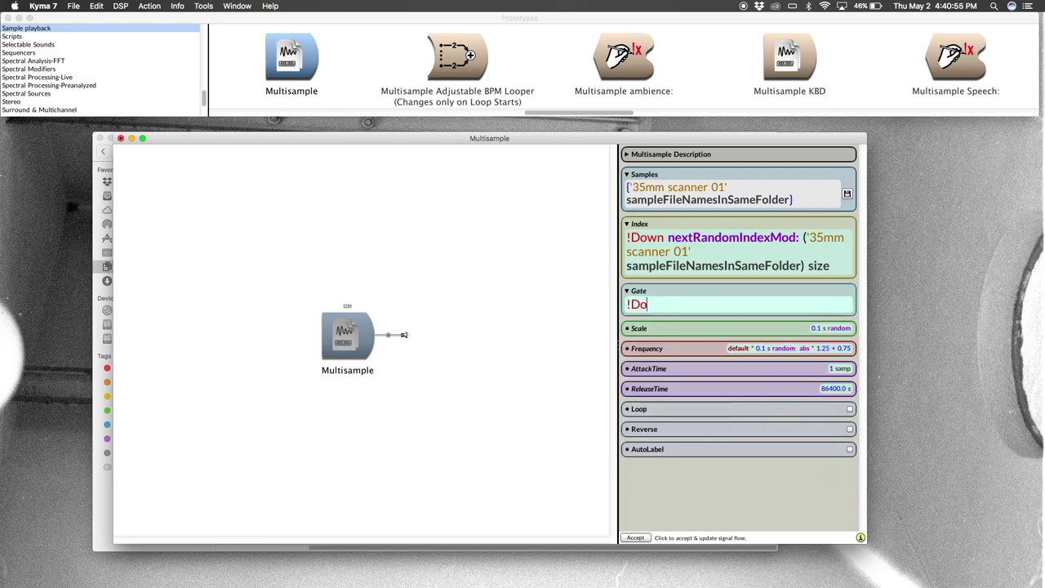
{"action": "type", "text": "wn"}
{"action": "key", "text": "Tab"}
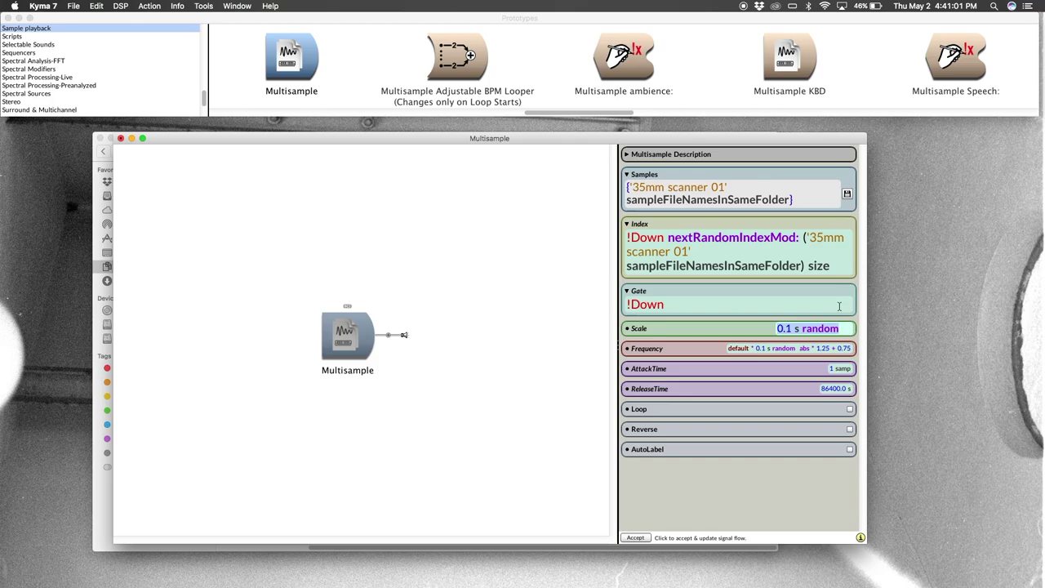
{"action": "type", "text": "1"}
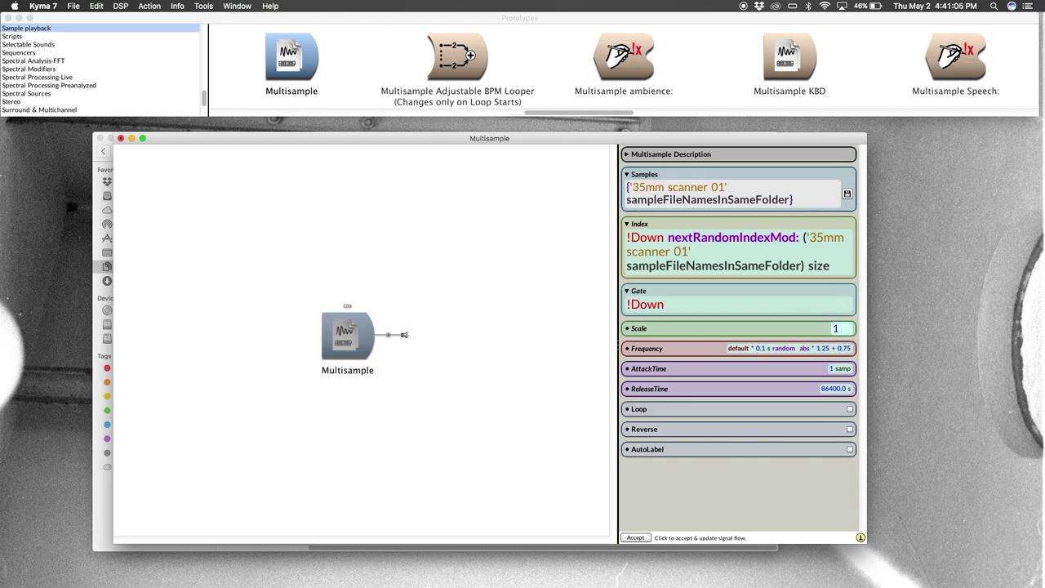
{"action": "key", "text": "Tab"}
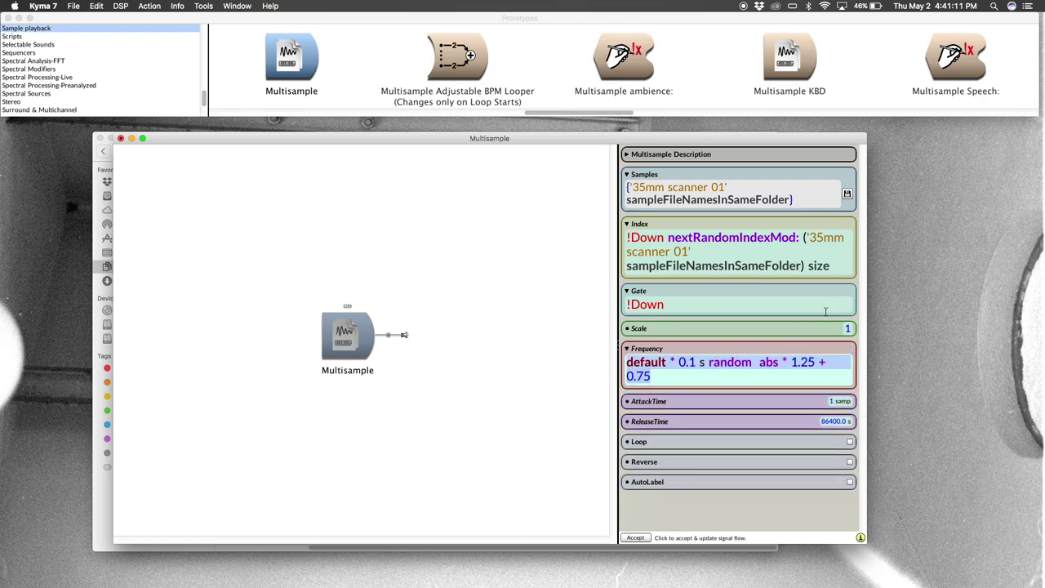
{"action": "left_click", "coordinate": [678, 362]}
Step: Replace Frequency's random part so the expression reads 'default * !X * !Rate'
{"action": "left_click_drag", "start_coordinate": [678, 362], "coordinate": [832, 374]}
{"action": "key", "text": "BackSpace"}
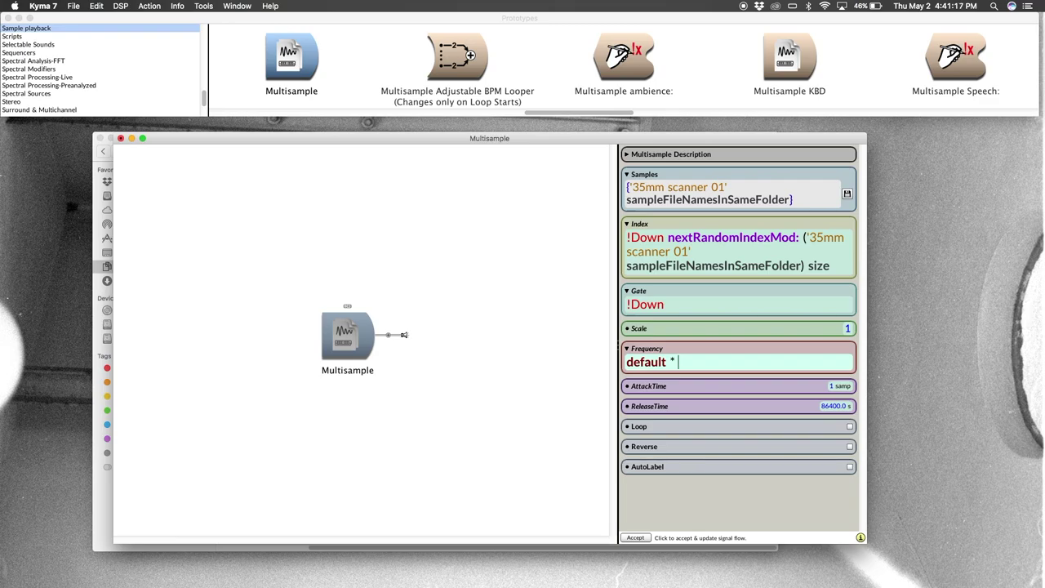
{"action": "type", "text": "!"}
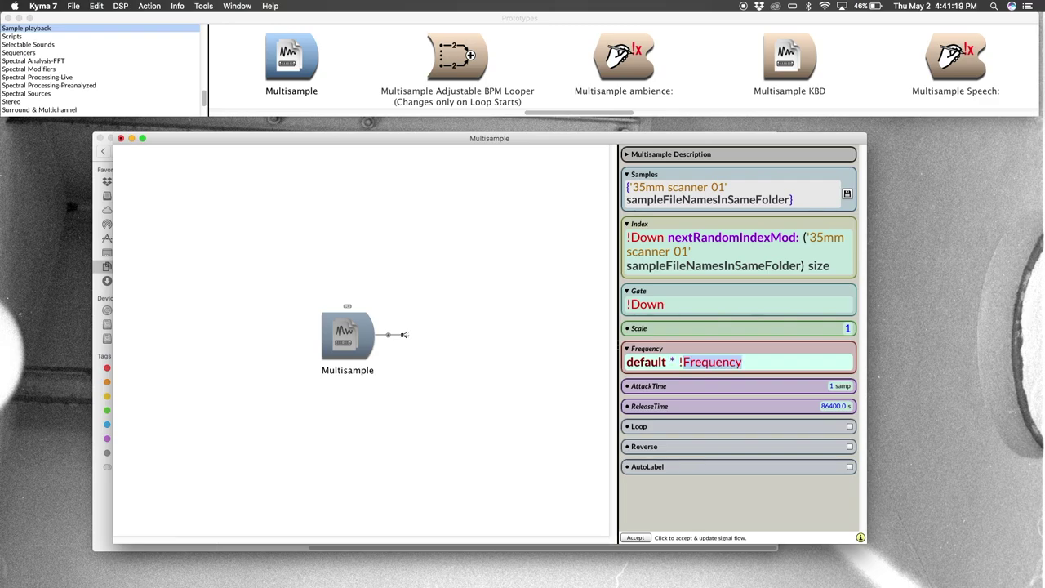
{"action": "type", "text": "X"}
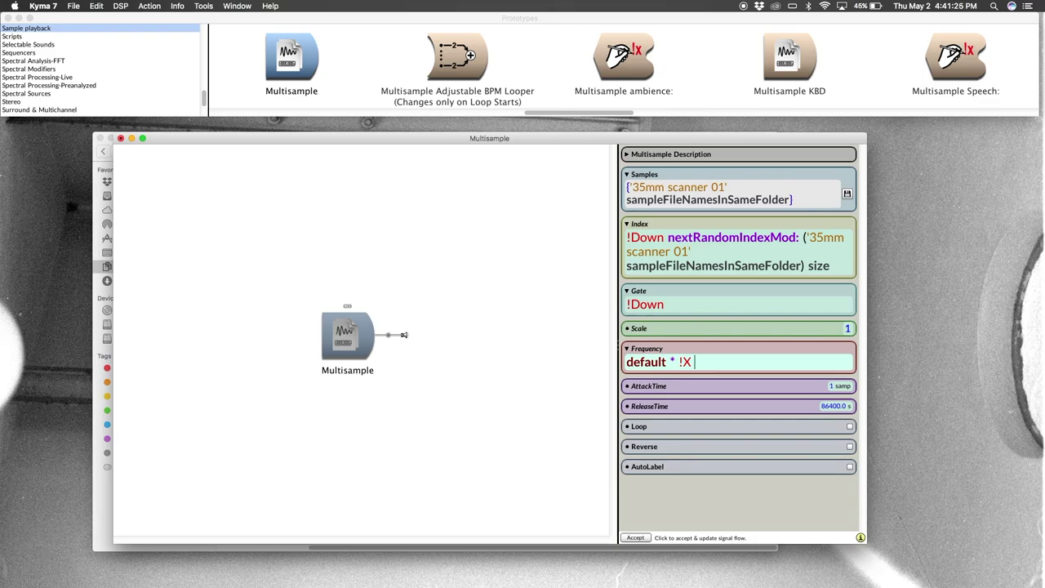
{"action": "type", "text": " * !"}
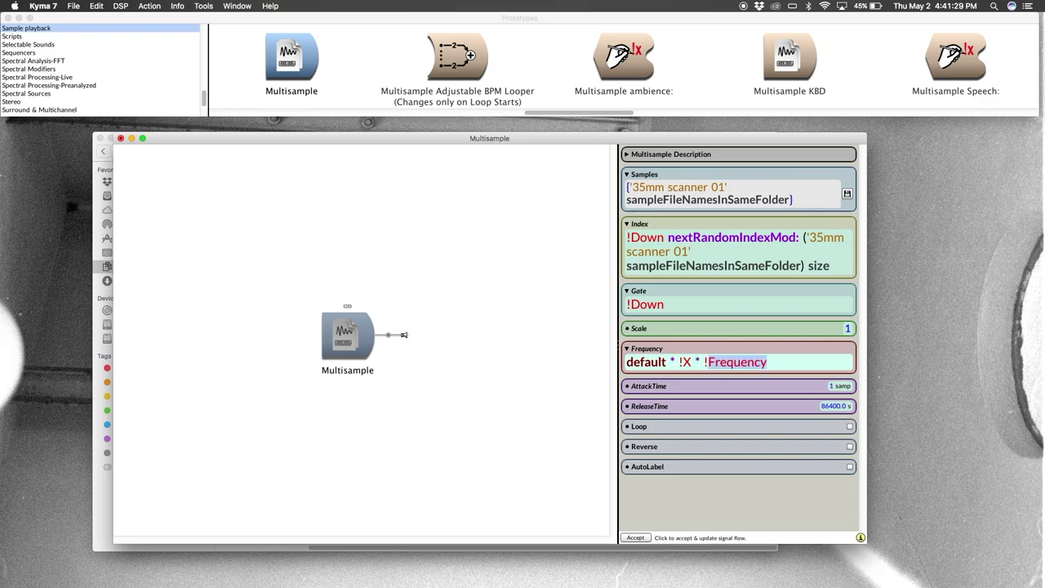
{"action": "type", "text": "Rate"}
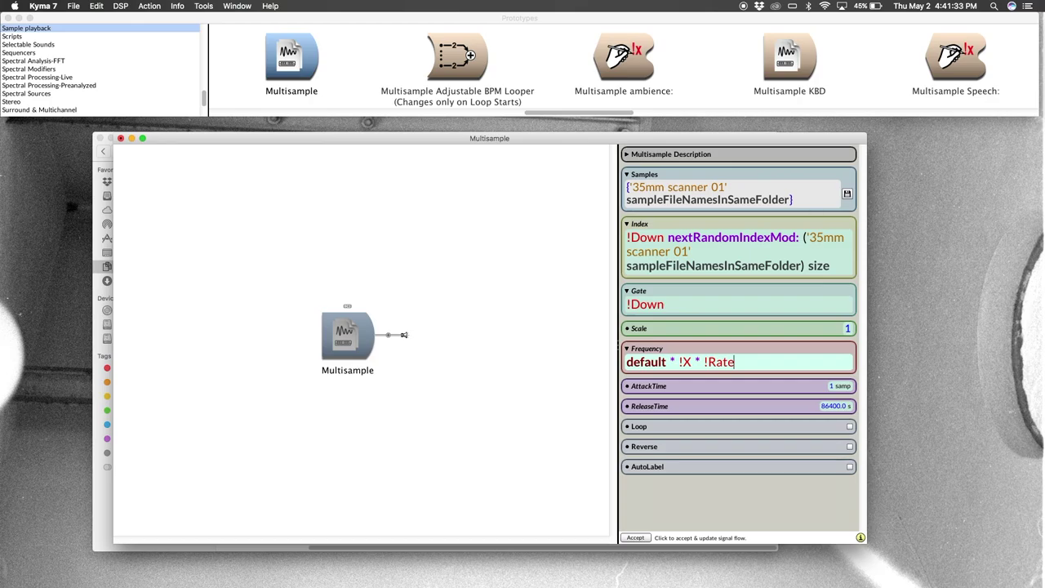
{"action": "left_click", "coordinate": [848, 387]}
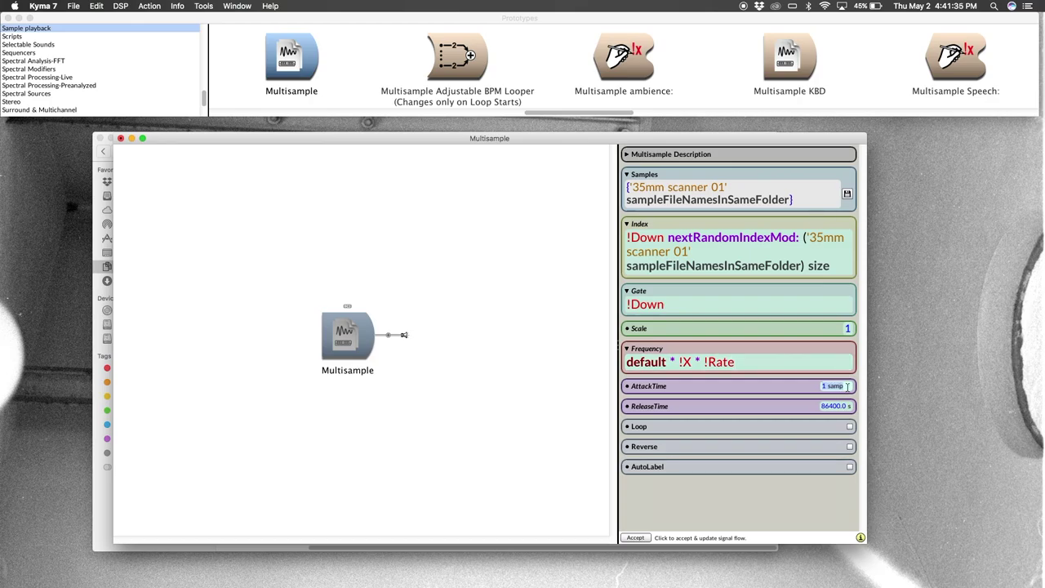
Step: Replace the Multisample's fixed AttackTime and ReleaseTime with hot parameters !AttackTime and !ReleaseTime
{"action": "type", "text": "!AttackTime"}
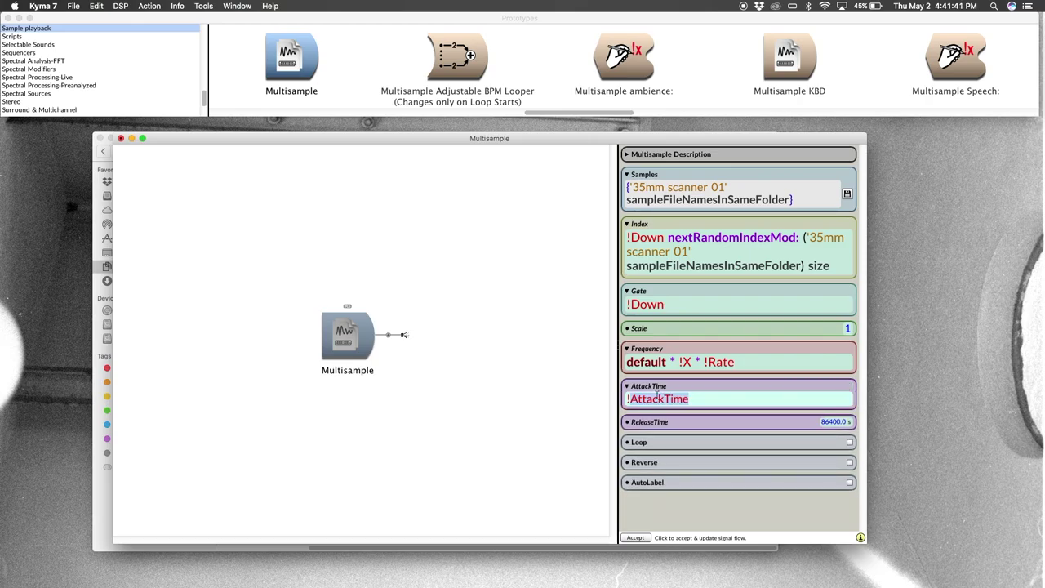
{"action": "left_click", "coordinate": [852, 422]}
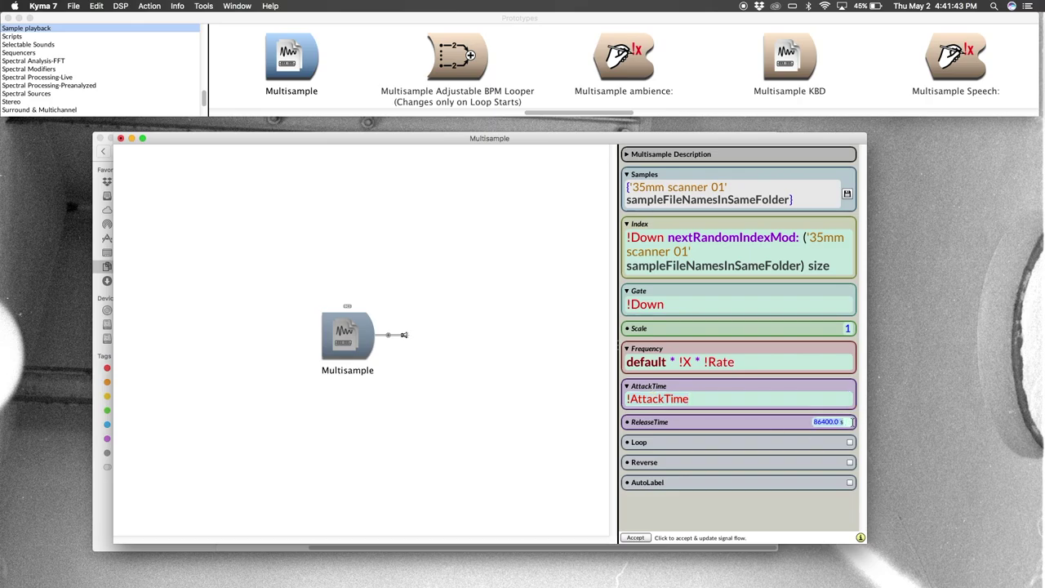
{"action": "type", "text": "!ReleaseTime"}
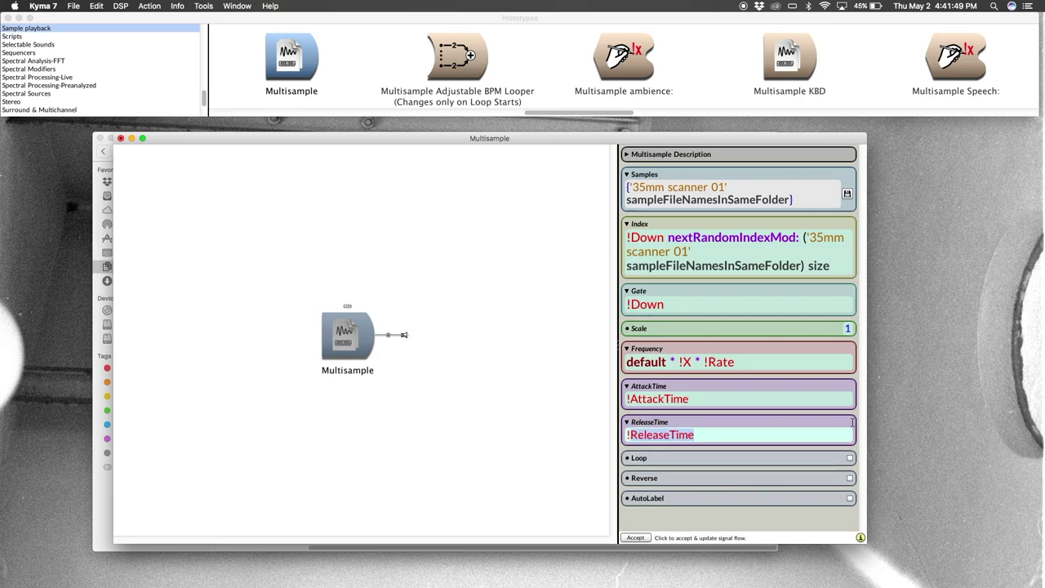
{"action": "left_click", "coordinate": [580, 400]}
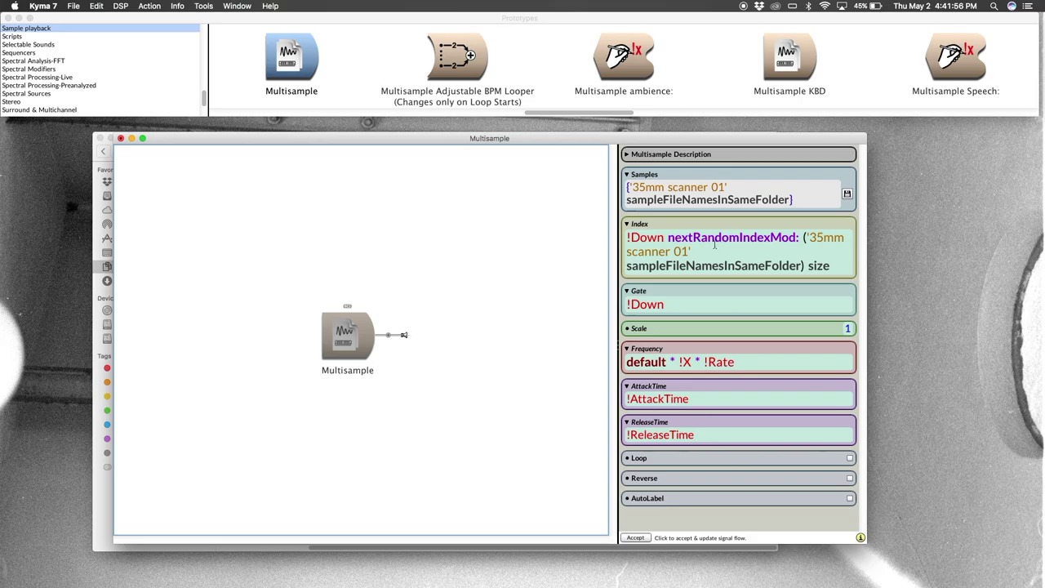
{"action": "mouse_move", "coordinate": [700, 237]}
{"action": "left_click", "coordinate": [434, 18]}
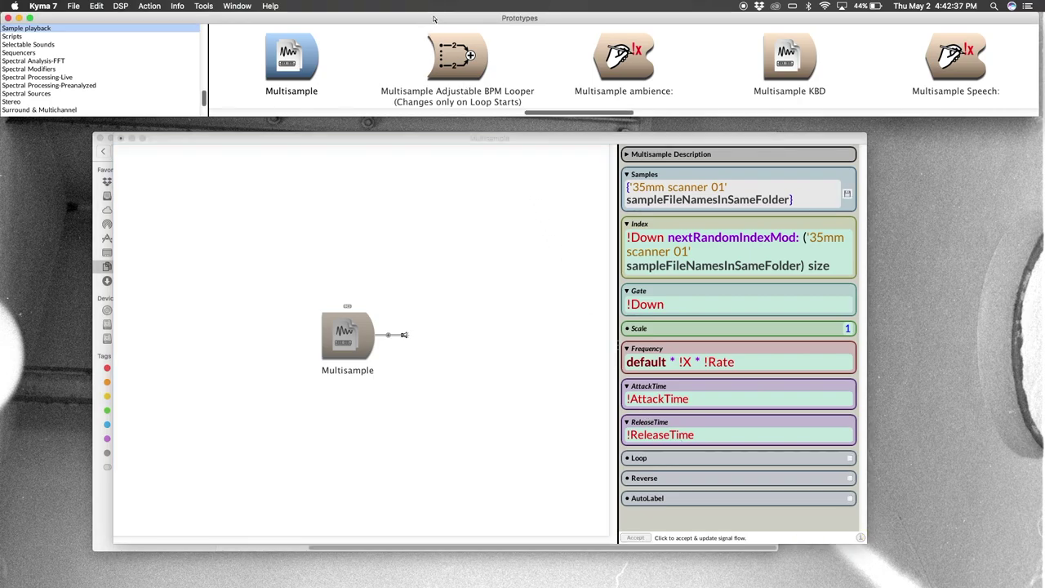
Step: Search for 'replicator' and open the 'Replicator for multitouch pen control' prototype
{"action": "key", "text": "ctrl+b"}
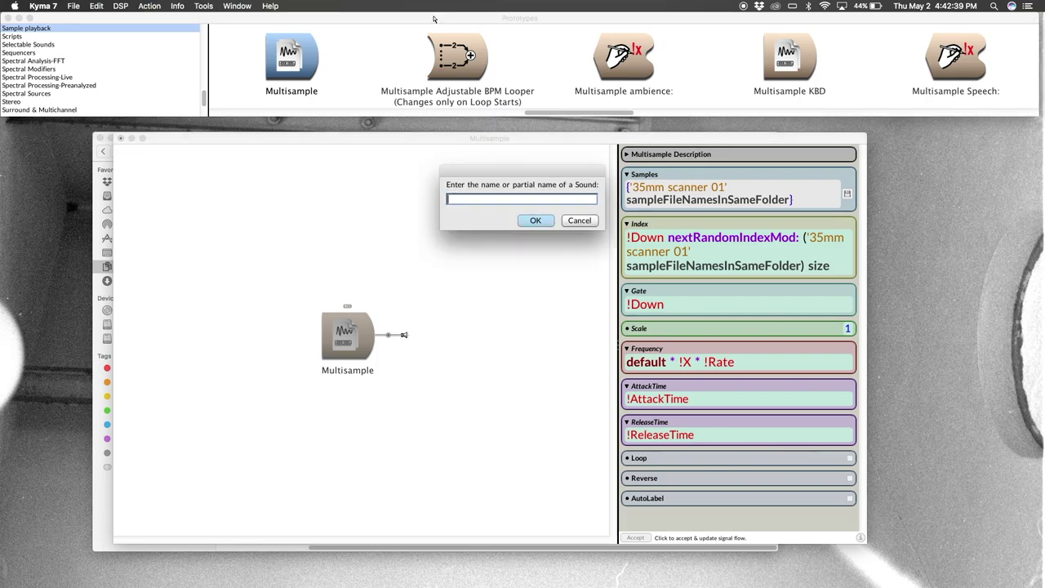
{"action": "type", "text": "replicator"}
{"action": "key", "text": "Return"}
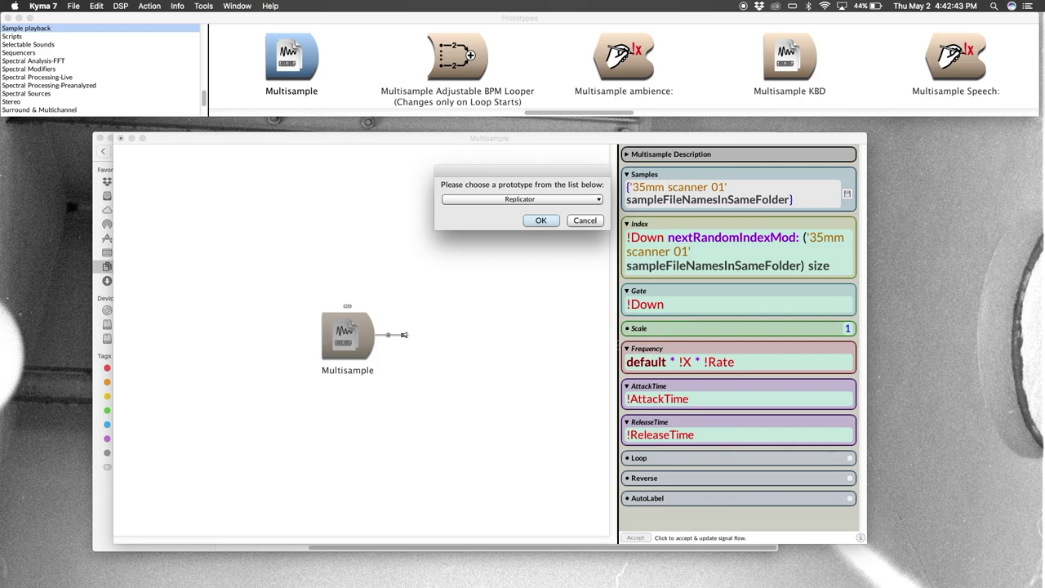
{"action": "key", "text": "Return"}
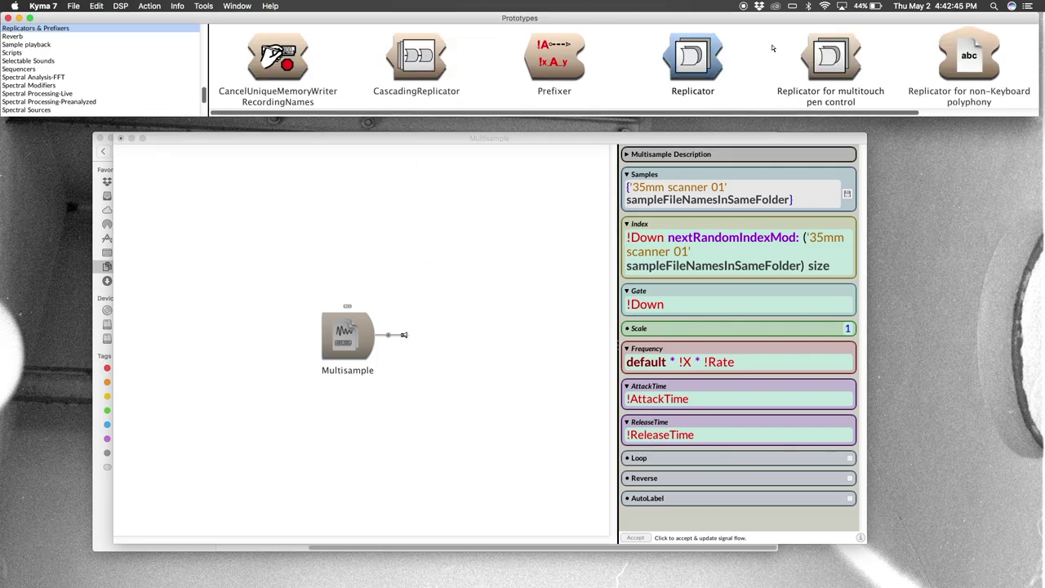
{"action": "left_click", "coordinate": [839, 71]}
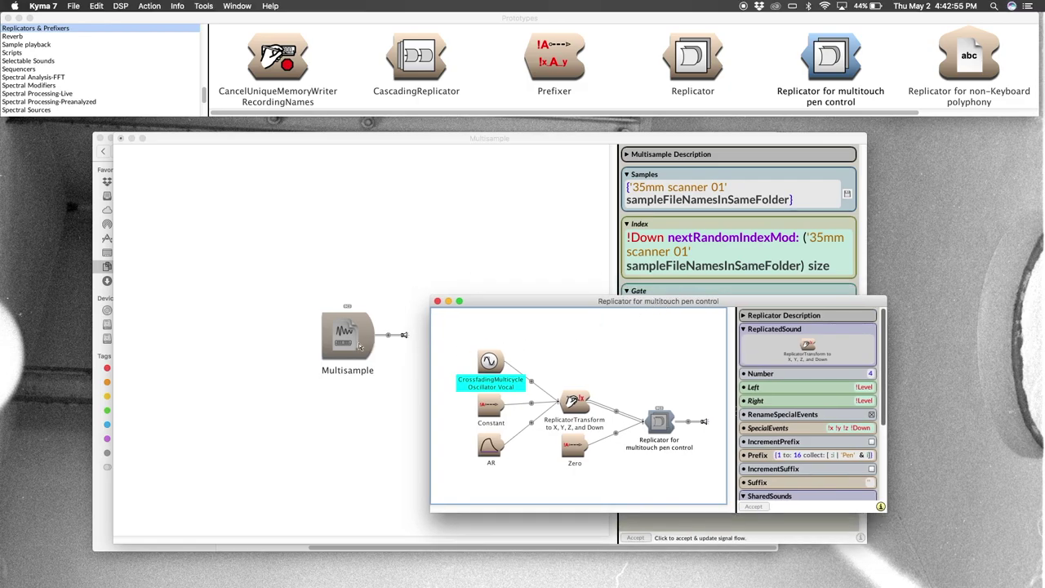
Step: Replace ReplicatorTransform with the Multisample, close the Multisample editor and maximize the Replicator editor
{"action": "left_click_drag", "start_coordinate": [354, 348], "coordinate": [575, 401]}
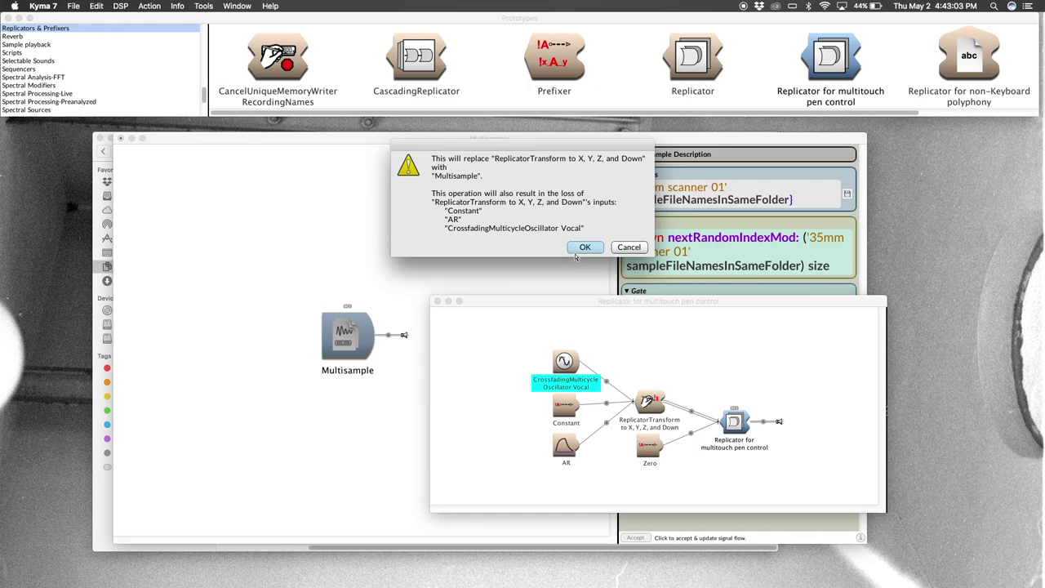
{"action": "left_click", "coordinate": [583, 249]}
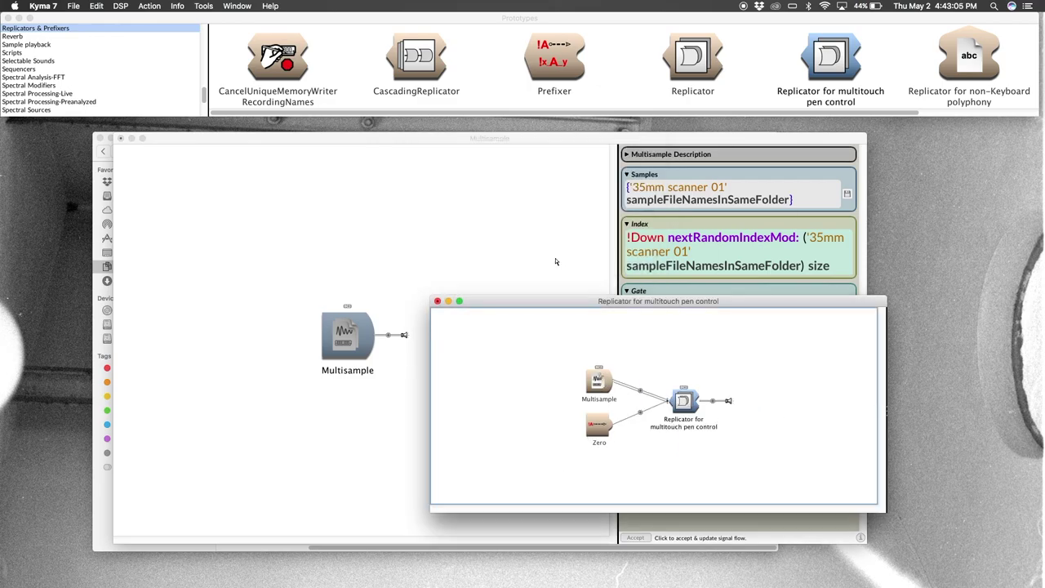
{"action": "left_click", "coordinate": [131, 138]}
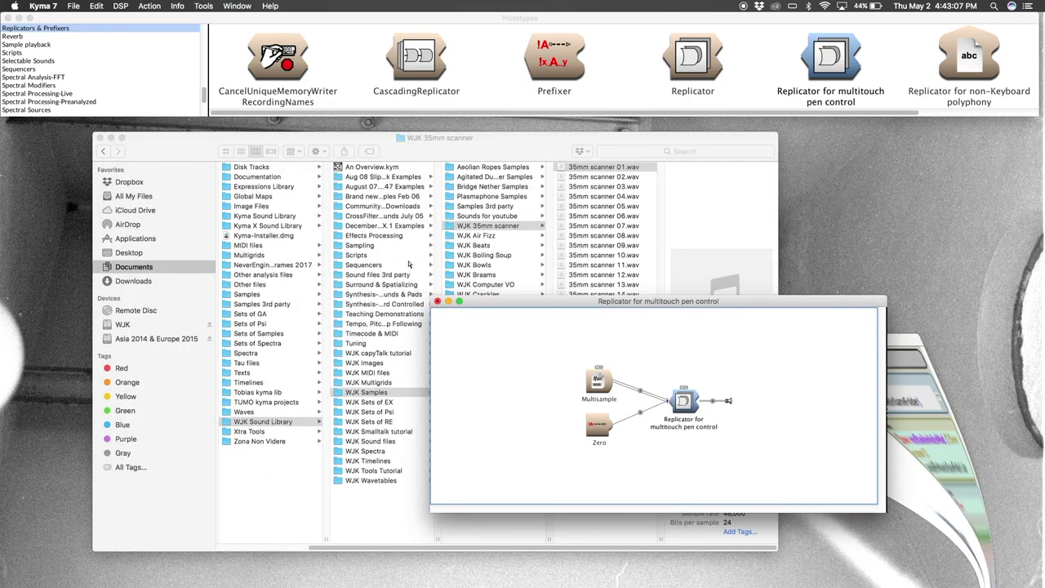
{"action": "left_click", "coordinate": [459, 301]}
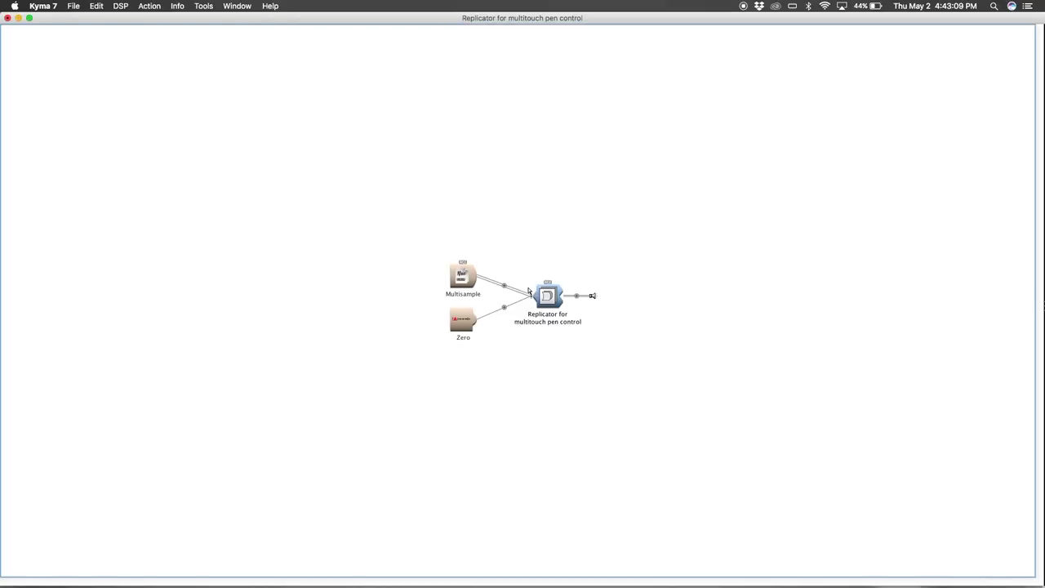
Step: Inspect the Multisample's parameters, then select the Replicator node
{"action": "scroll", "coordinate": [530, 291], "scroll_direction": "up", "scroll_amount": 3}
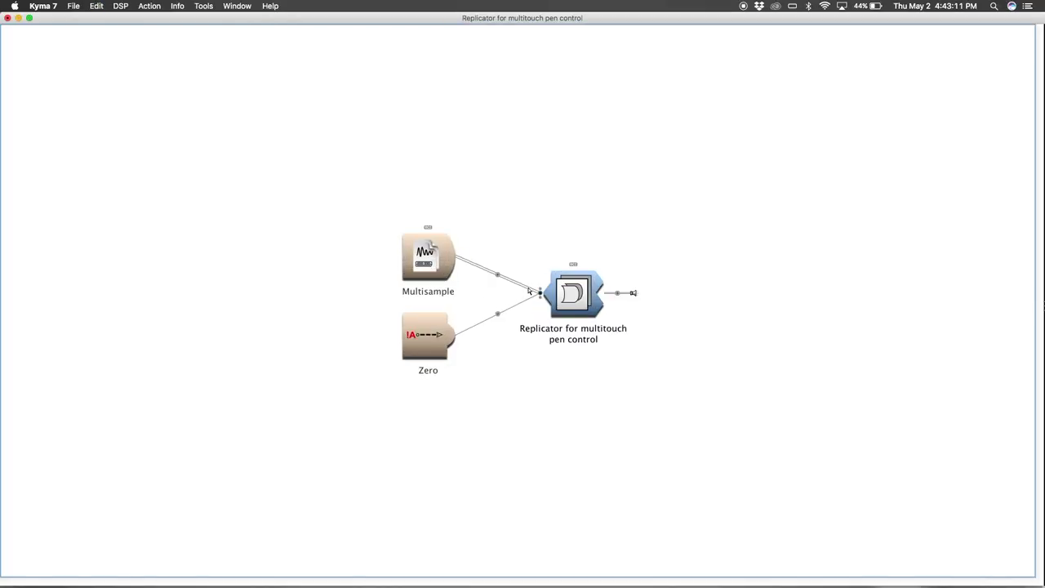
{"action": "left_click", "coordinate": [426, 260]}
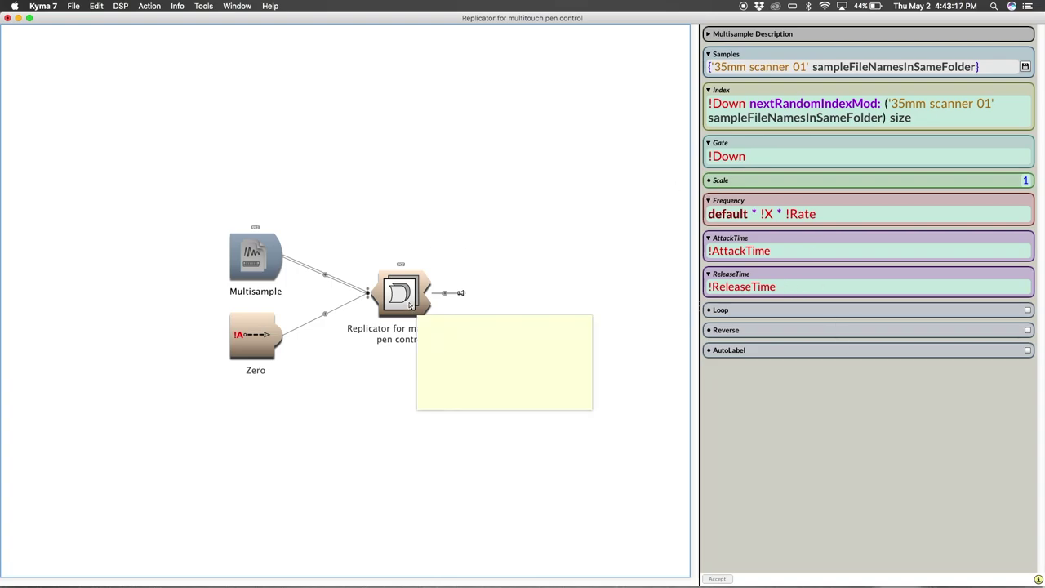
{"action": "left_click", "coordinate": [410, 305]}
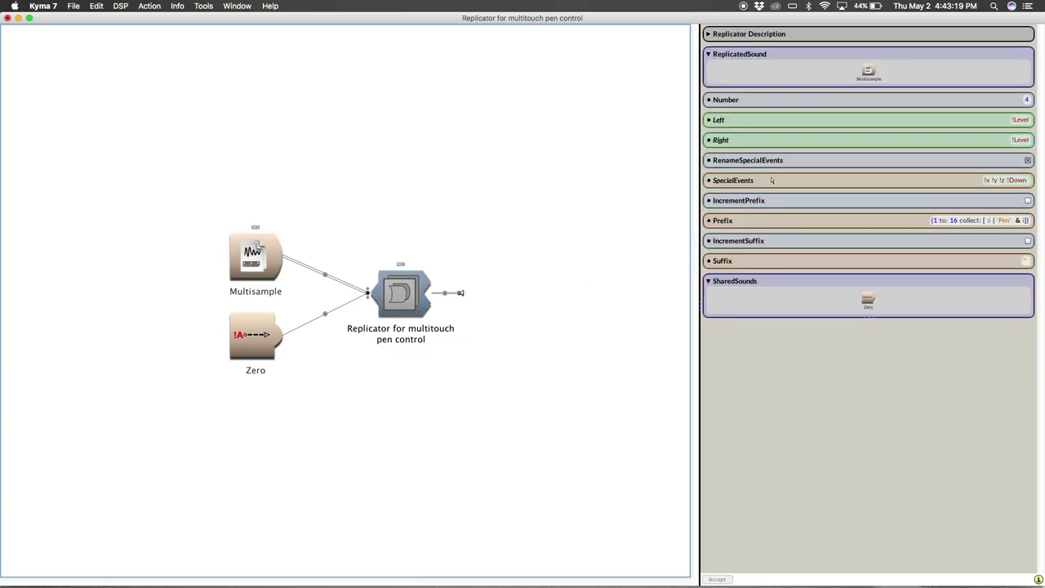
Step: Set the Replicator's Number to 10 voices, then recheck the Multisample's Gate and Frequency
{"action": "left_click", "coordinate": [1029, 100]}
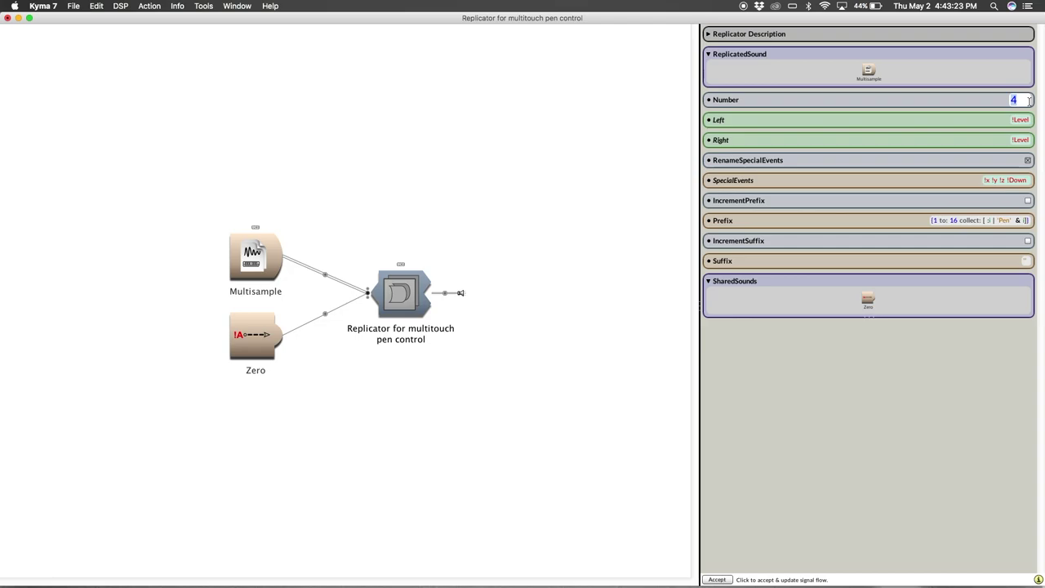
{"action": "left_click", "coordinate": [1031, 100]}
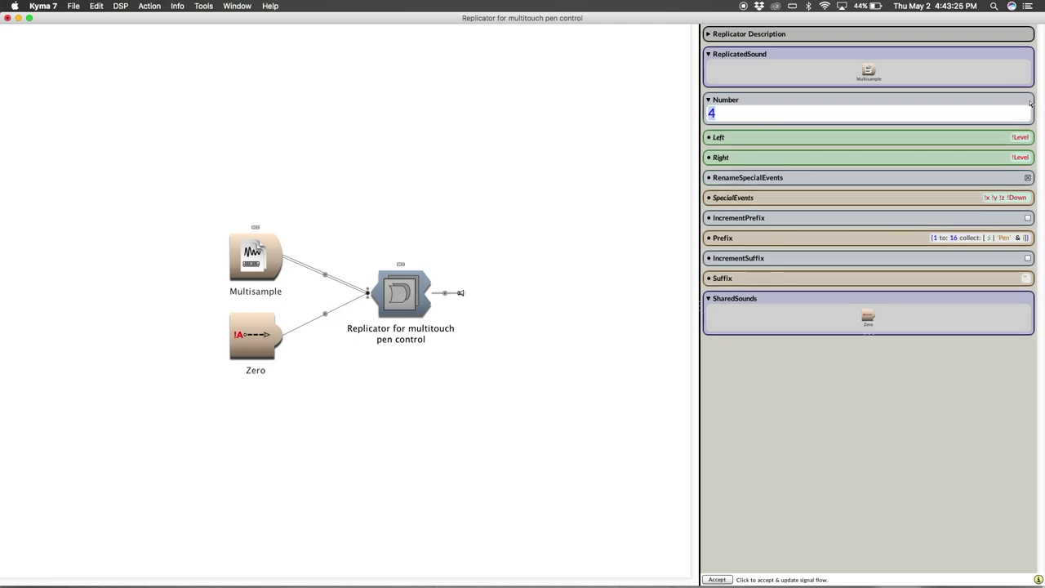
{"action": "left_click", "coordinate": [1031, 101]}
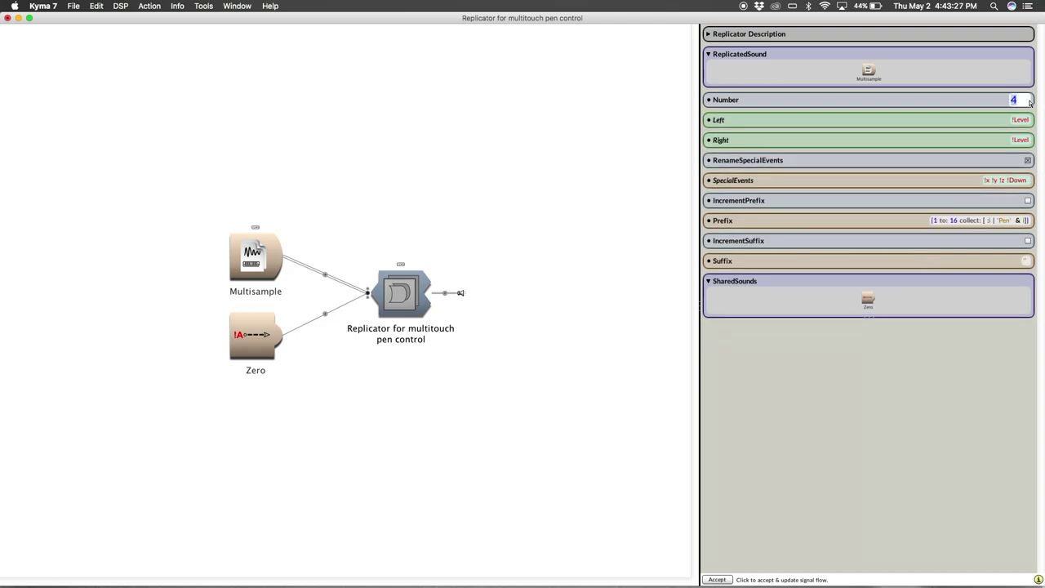
{"action": "type", "text": "10"}
{"action": "key", "text": "Tab"}
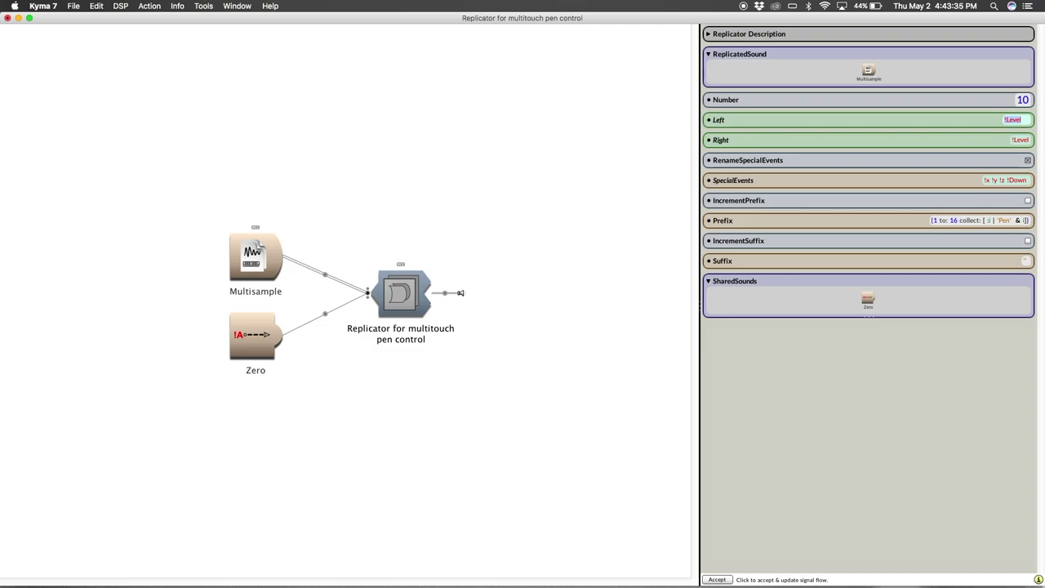
{"action": "key", "text": "Tab"}
{"action": "key", "text": "Tab"}
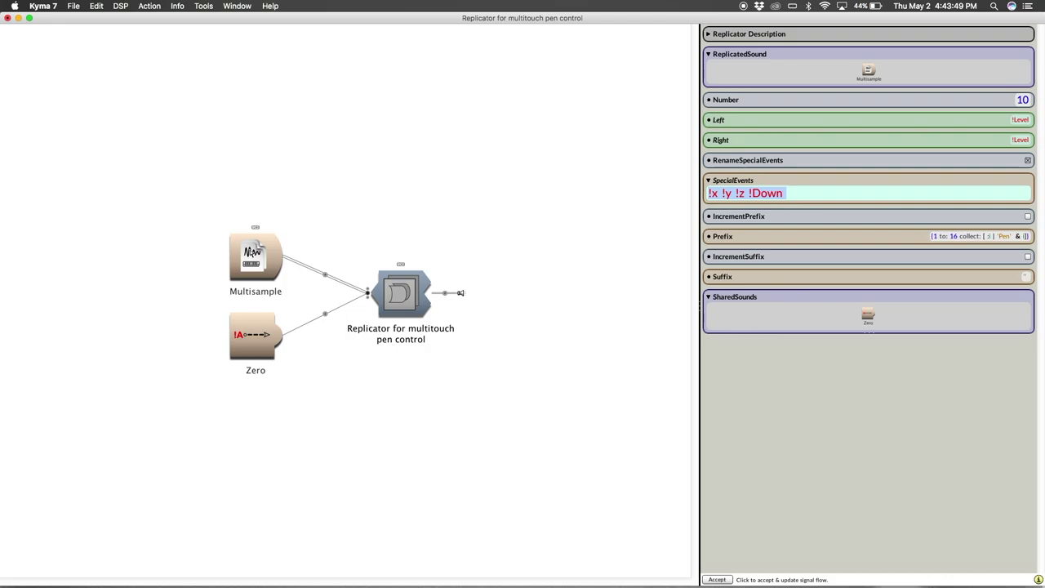
{"action": "left_click", "coordinate": [253, 253]}
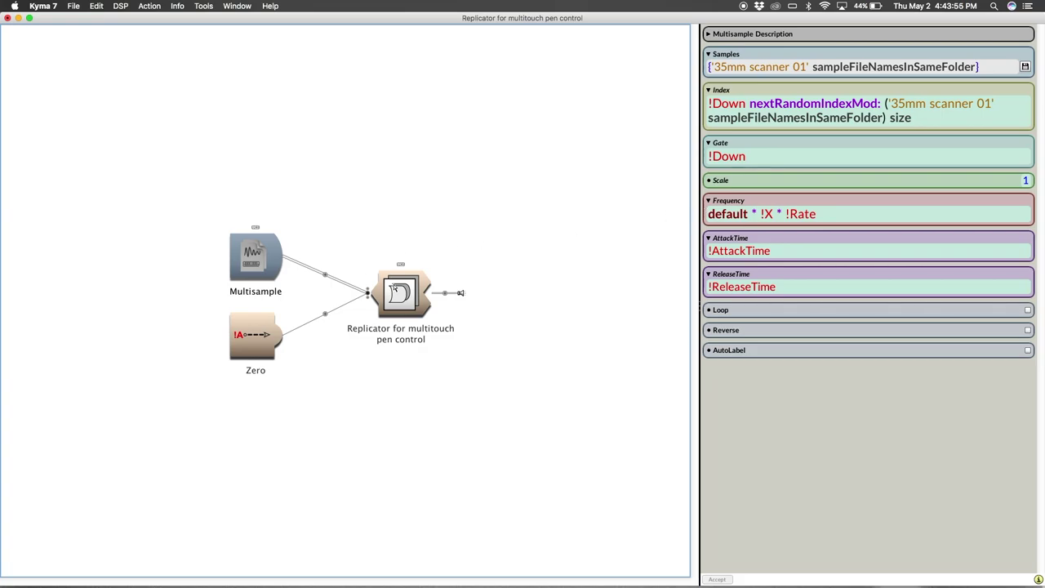
Step: Delete !y and !z from the Replicator's SpecialEvents list
{"action": "left_click", "coordinate": [396, 288]}
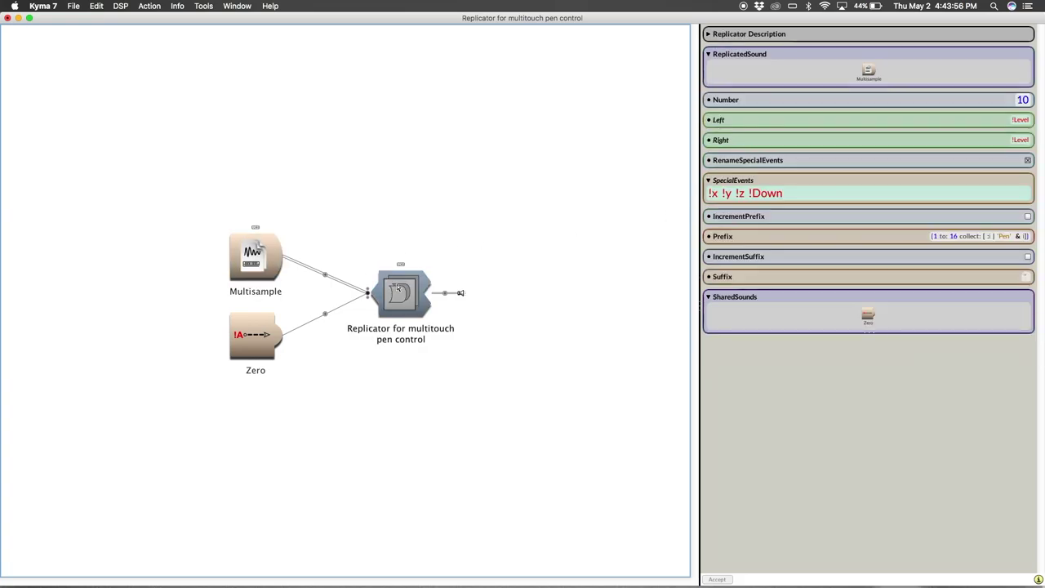
{"action": "left_click", "coordinate": [248, 253]}
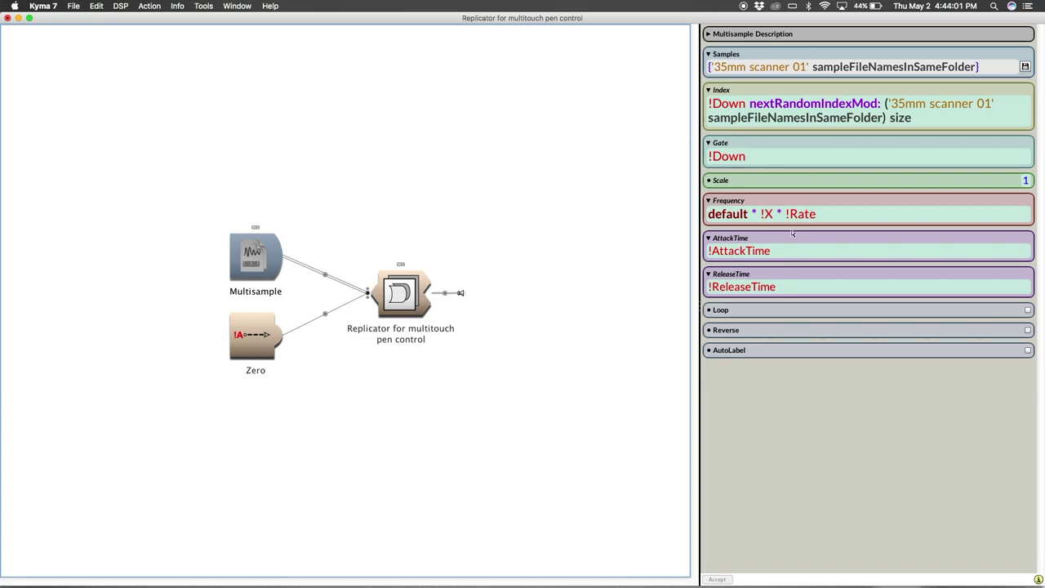
{"action": "left_click", "coordinate": [399, 294]}
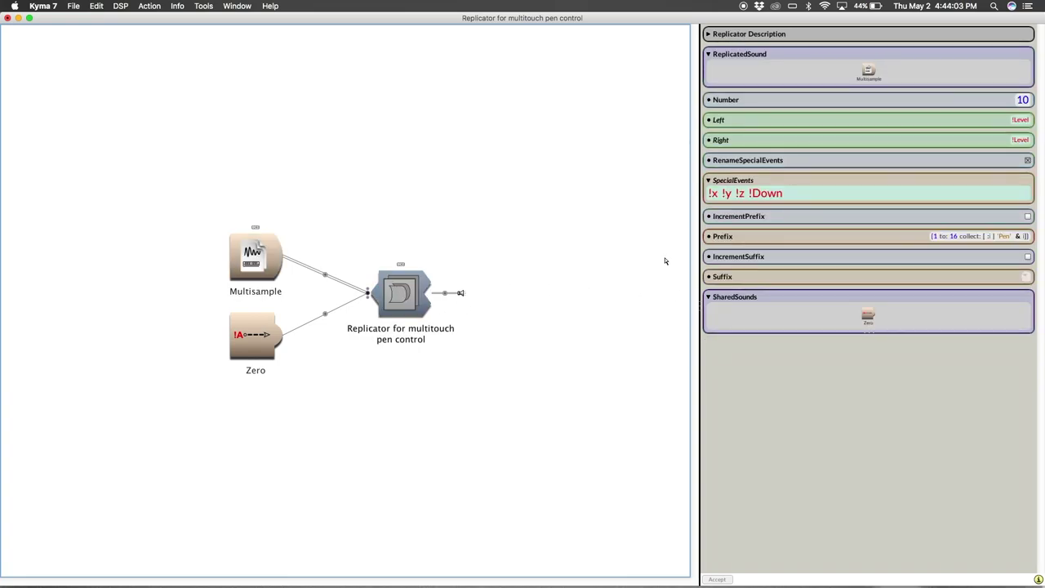
{"action": "left_click", "coordinate": [722, 193]}
{"action": "left_click_drag", "start_coordinate": [722, 192], "coordinate": [748, 193]}
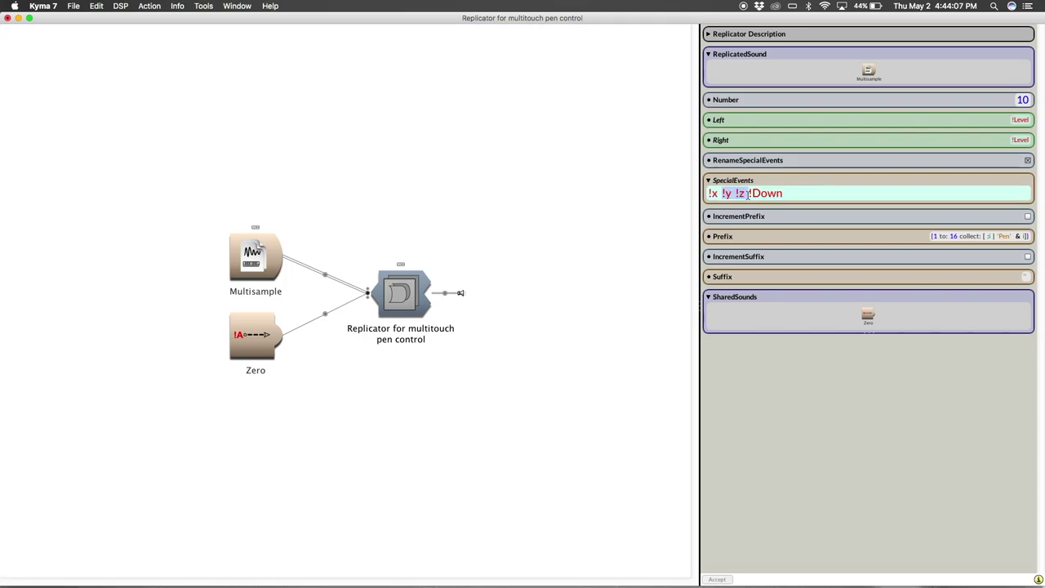
{"action": "key", "text": "BackSpace"}
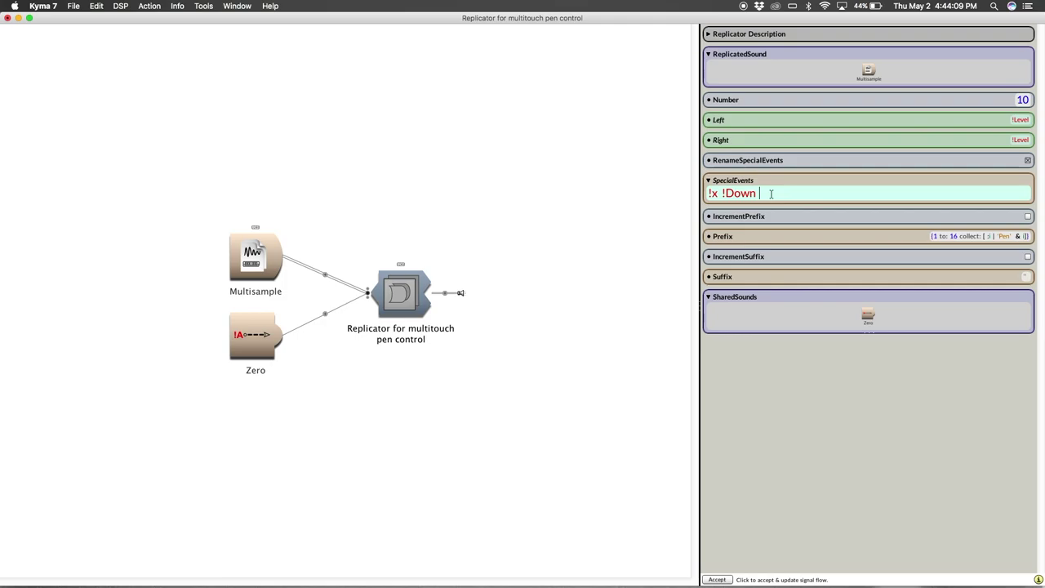
Step: Add !AttackTime and !ReleaseTime to SpecialEvents, checking names against the Multisample
{"action": "type", "text": "!AttackTime"}
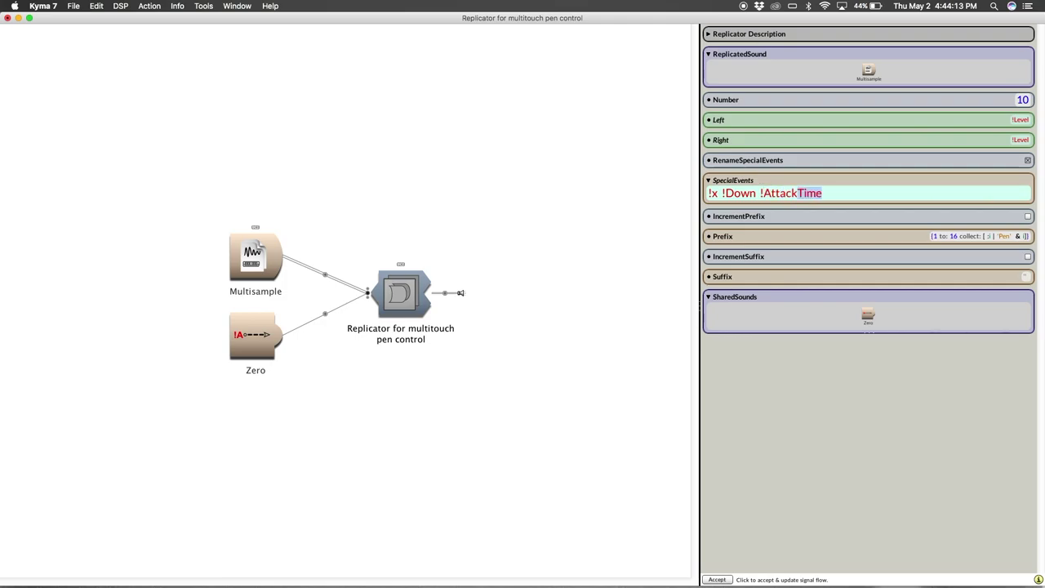
{"action": "key", "text": "Tab"}
{"action": "type", "text": "!"}
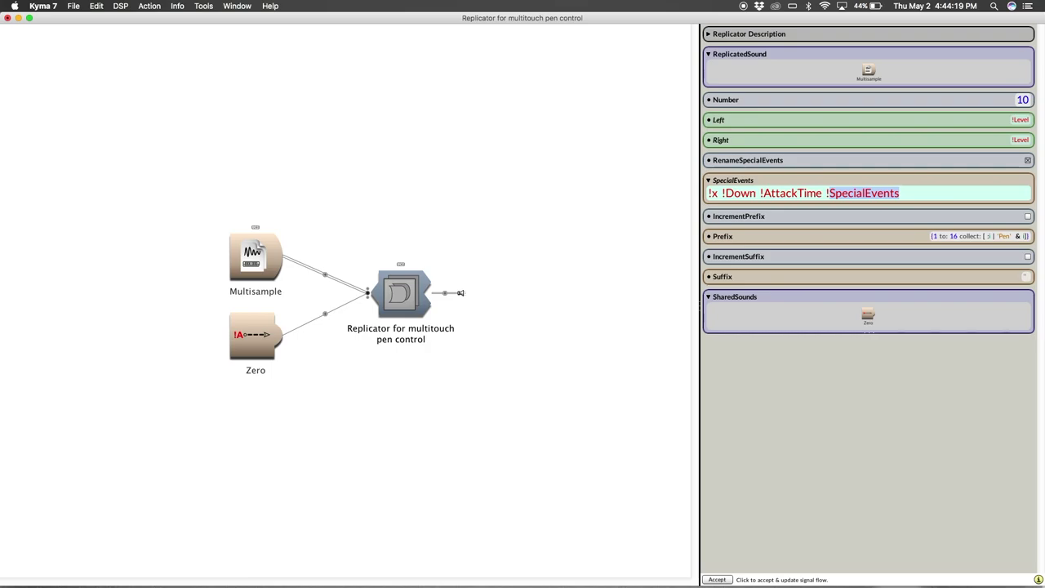
{"action": "type", "text": "Rel"}
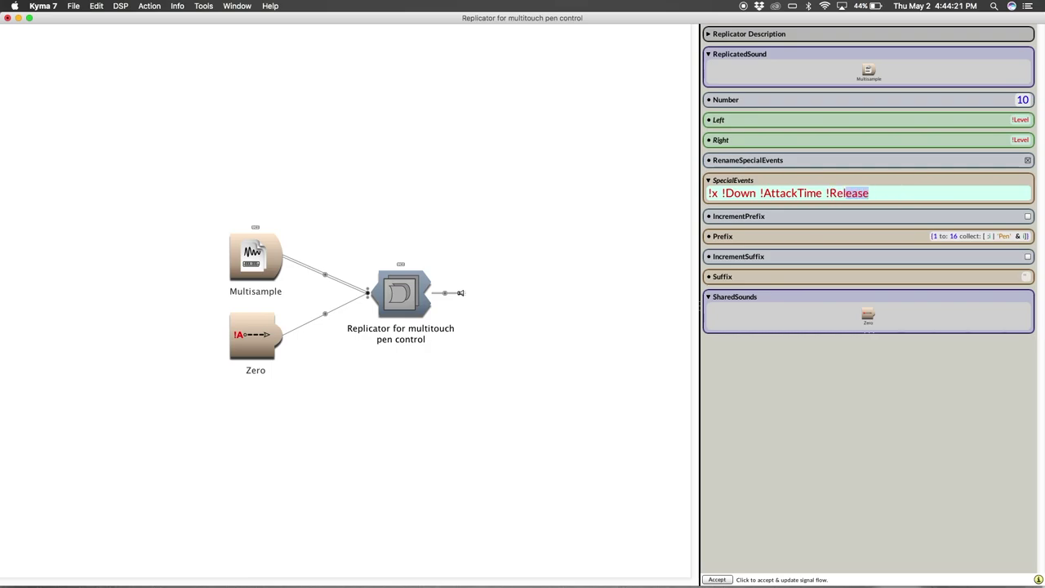
{"action": "type", "text": "e"}
{"action": "key", "text": "Right"}
{"action": "left_click", "coordinate": [254, 266]}
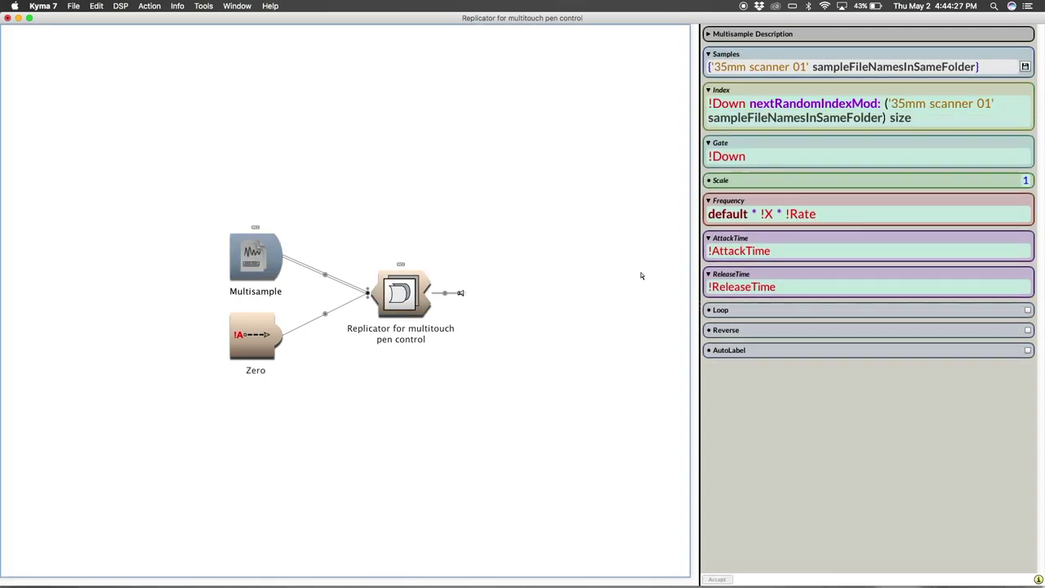
{"action": "left_click", "coordinate": [380, 299]}
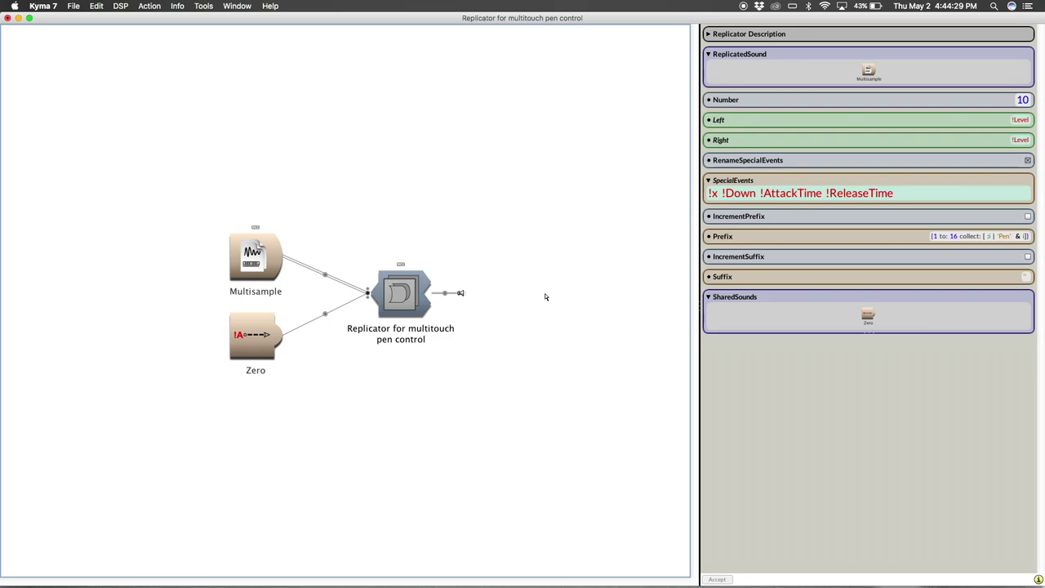
{"action": "left_click", "coordinate": [1000, 237]}
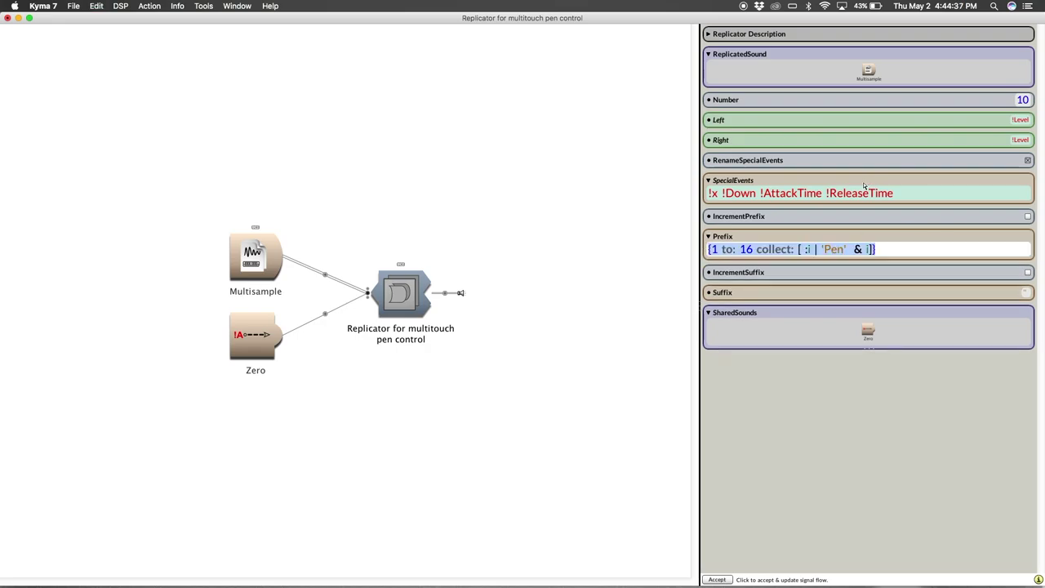
Step: Change the Prefix count from 16 to 10 and evaluate it to preview Pen1 through Pen10
{"action": "left_click", "coordinate": [888, 251]}
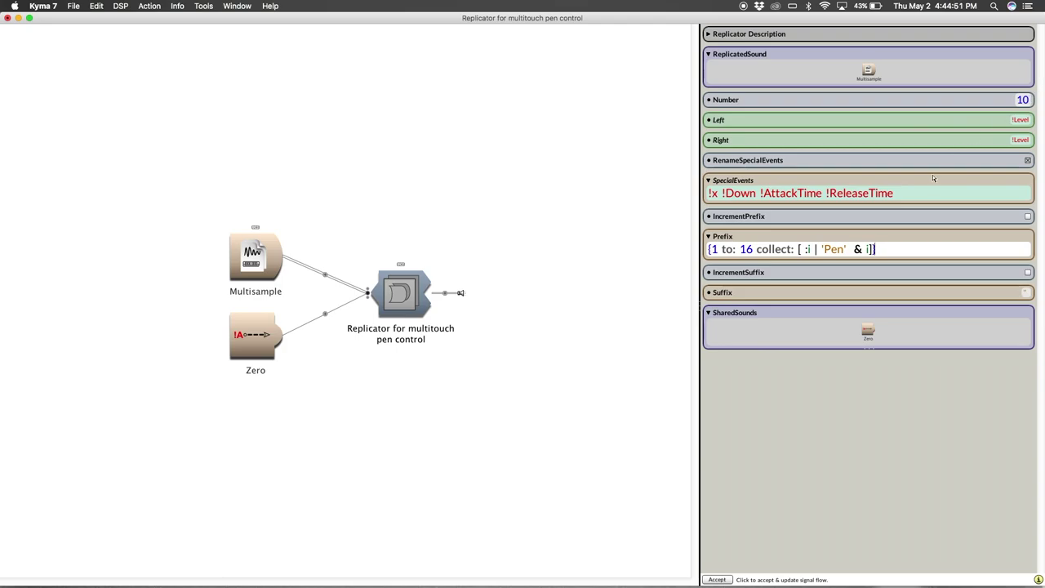
{"action": "key", "text": "BackSpace"}
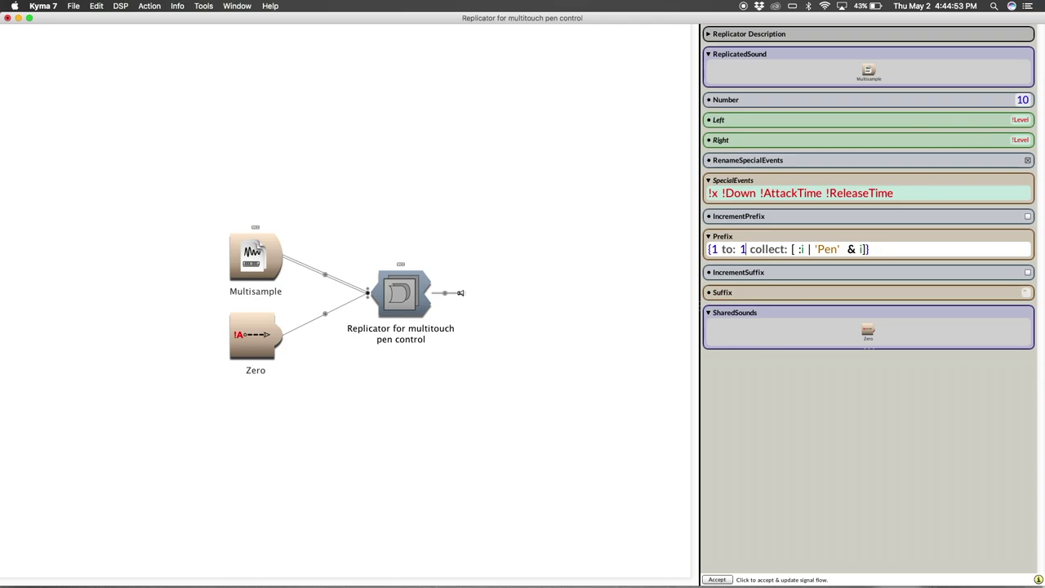
{"action": "type", "text": "0"}
{"action": "key", "text": "super+a"}
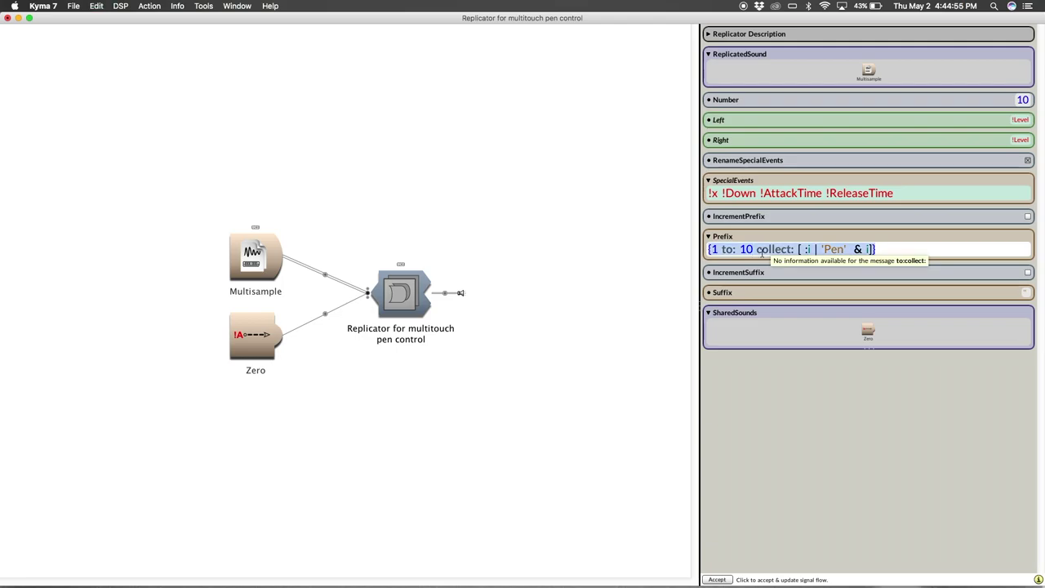
{"action": "key", "text": "super+y"}
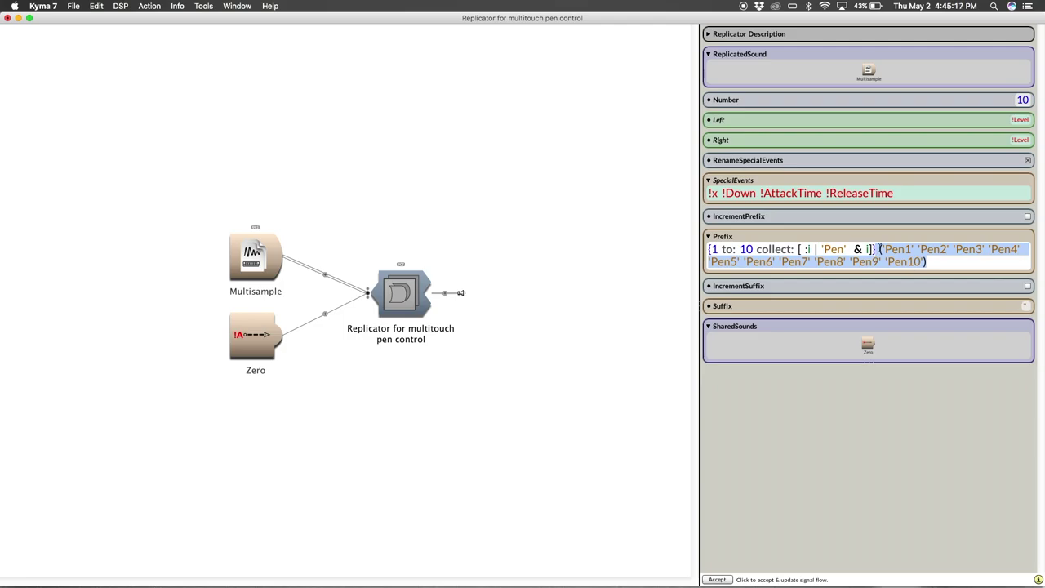
{"action": "key", "text": "BackSpace"}
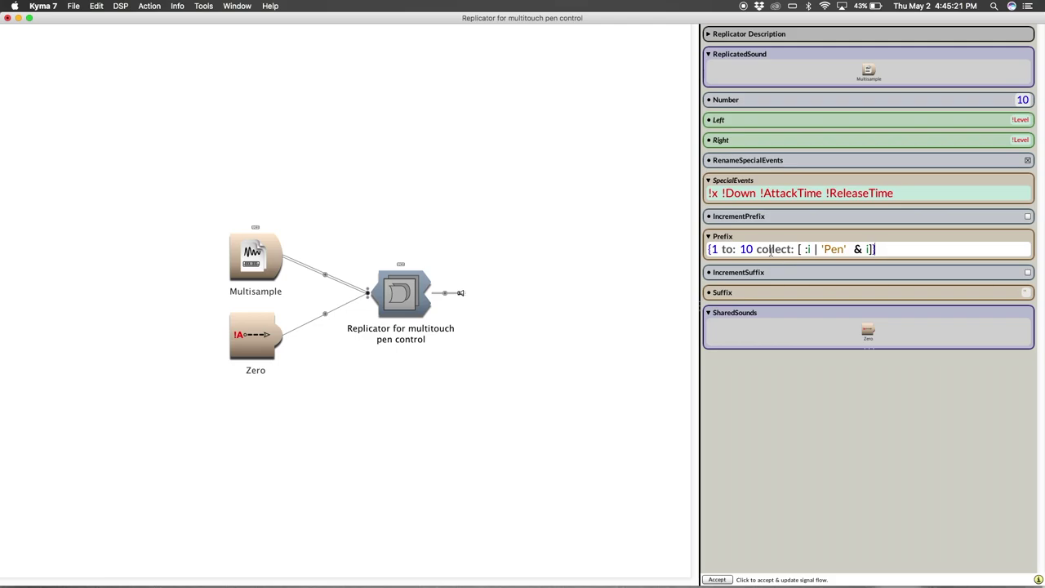
{"action": "left_click", "coordinate": [572, 334]}
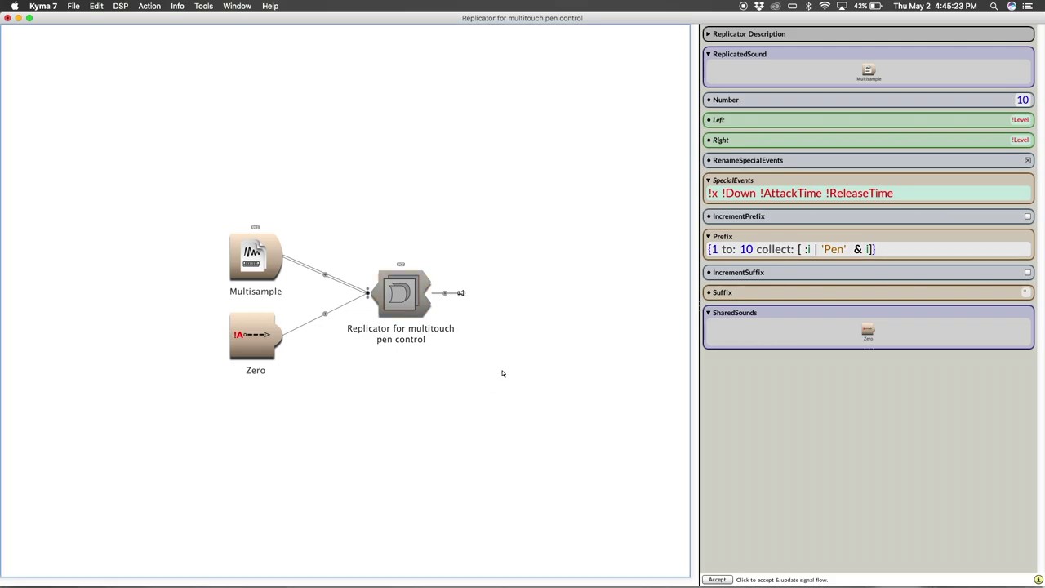
Step: Start recording the Replicator to disk as a single two-channel stereo WAV file
{"action": "left_click", "coordinate": [410, 295]}
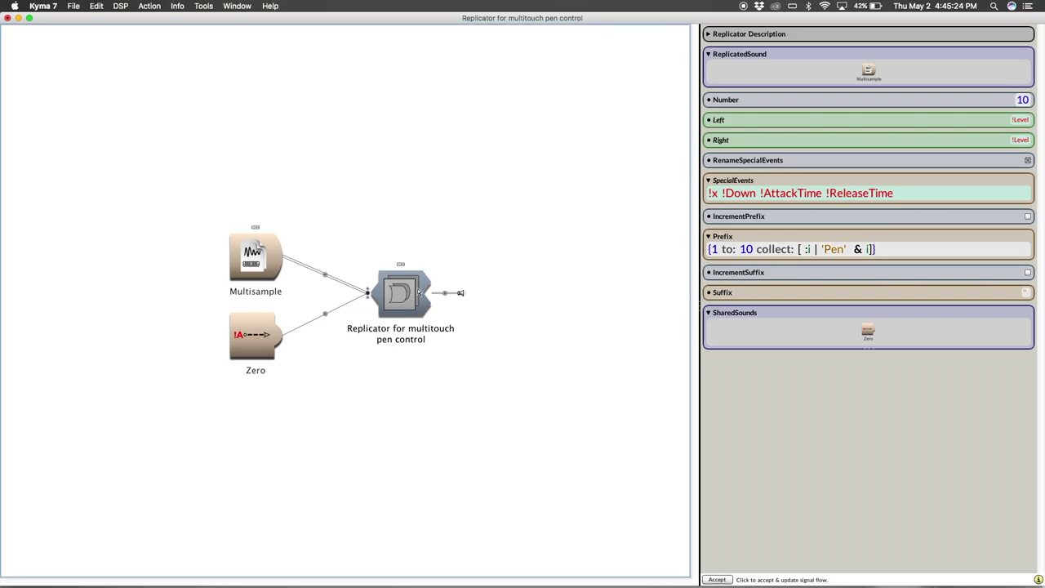
{"action": "left_click", "coordinate": [143, 5]}
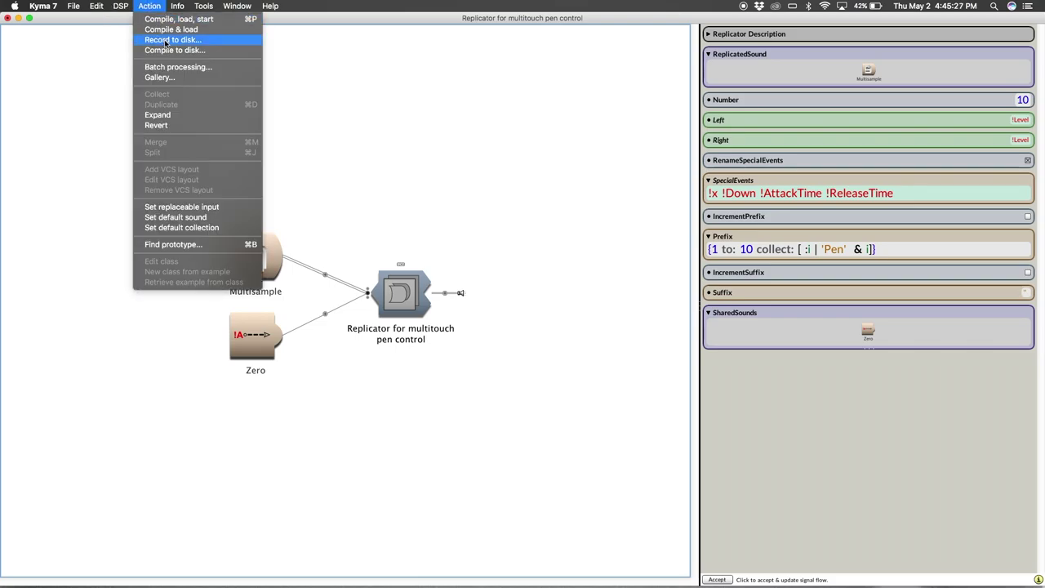
{"action": "left_click", "coordinate": [170, 40]}
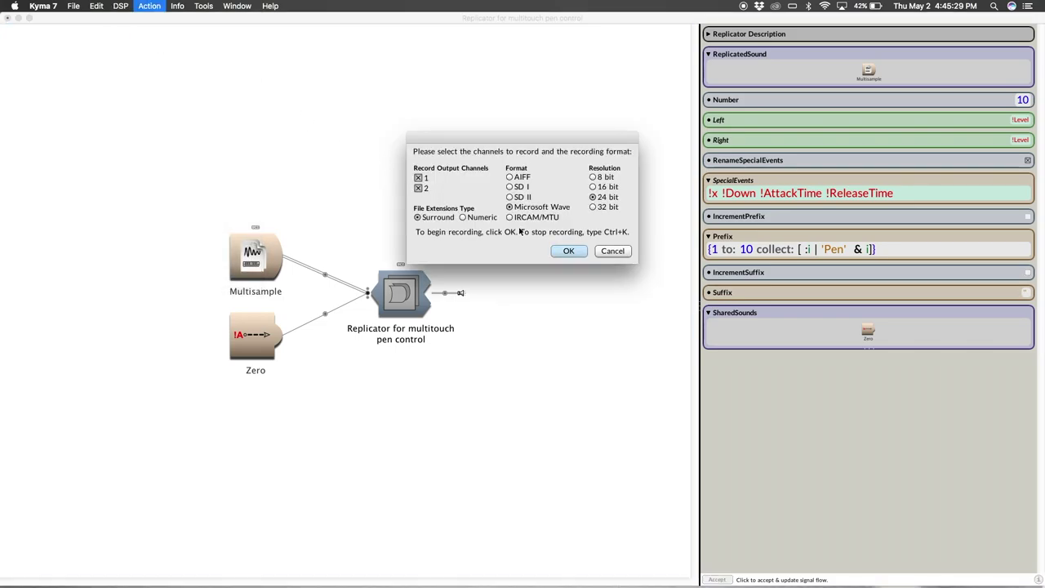
{"action": "left_click", "coordinate": [564, 251]}
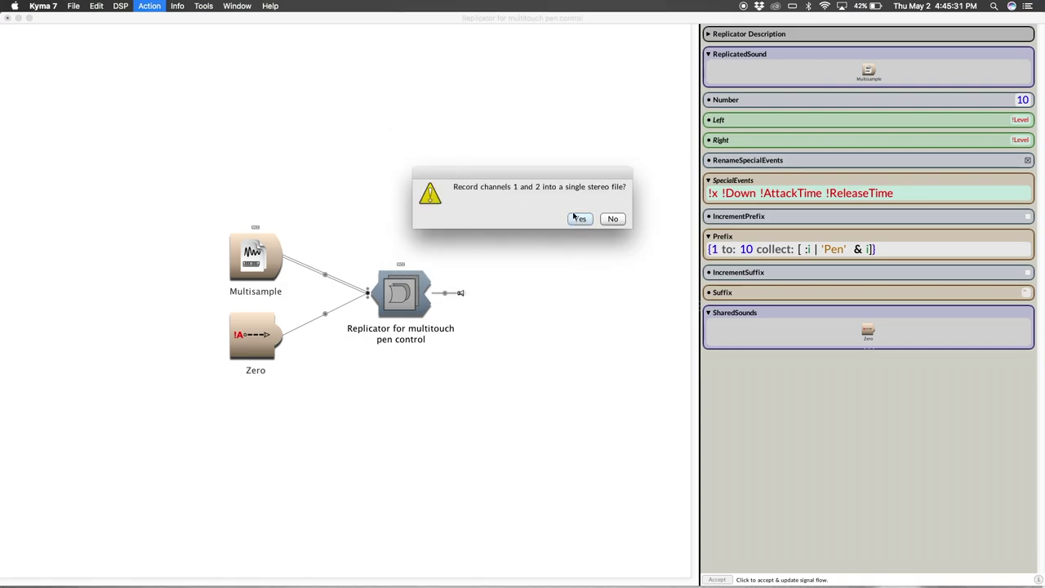
{"action": "key", "text": "Return"}
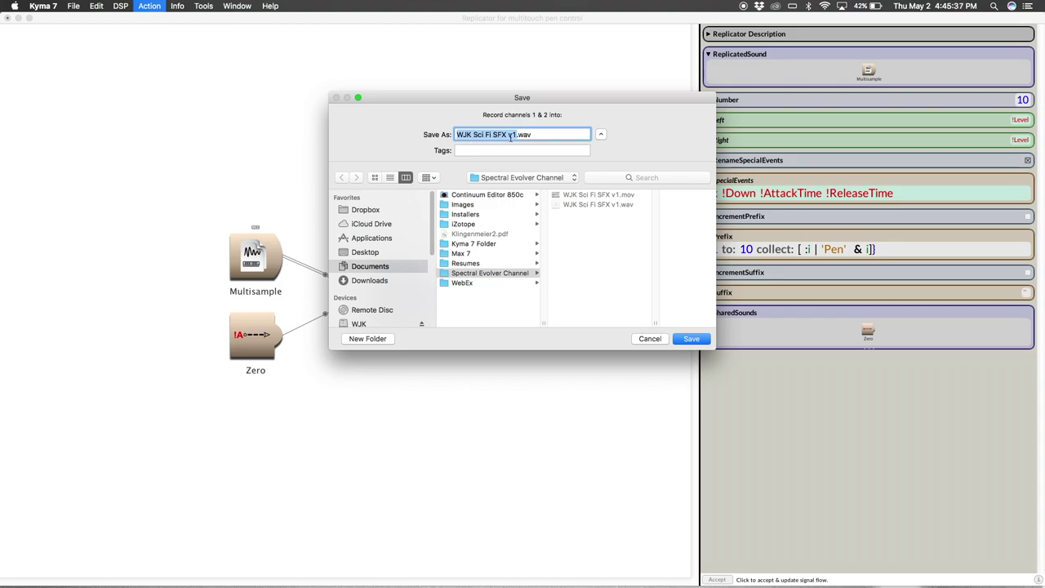
Step: Save the recording as 'WJK Sci Fi SFX v2.wav'
{"action": "key", "text": "Right"}
{"action": "key", "text": "BackSpace"}
{"action": "type", "text": "2"}
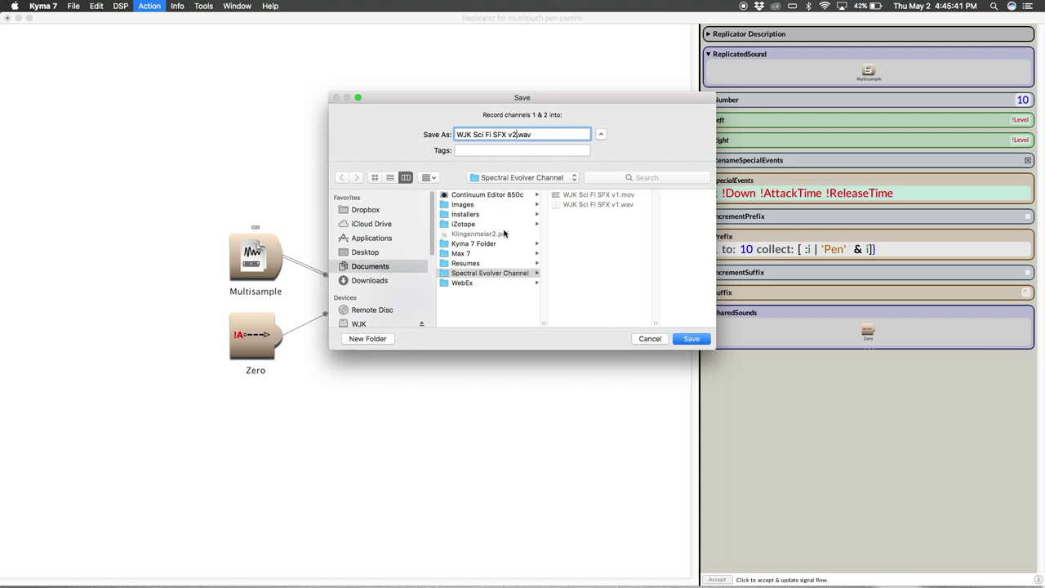
{"action": "left_click", "coordinate": [694, 340]}
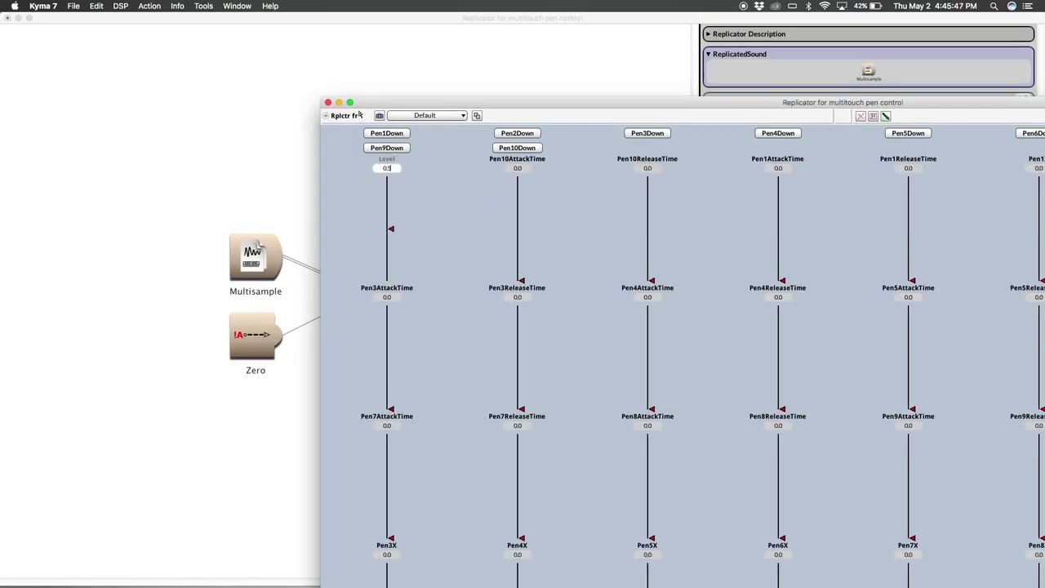
Step: Enlarge the control surface to full screen and arrange its faders into 10 columns
{"action": "left_click", "coordinate": [349, 105]}
{"action": "double_click", "coordinate": [388, 105]}
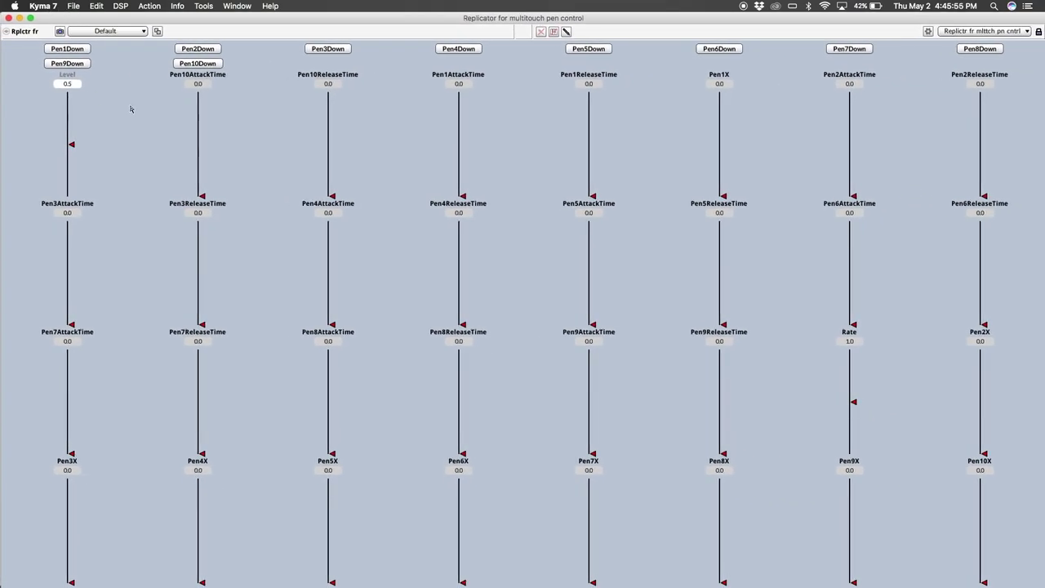
{"action": "left_click", "coordinate": [98, 6]}
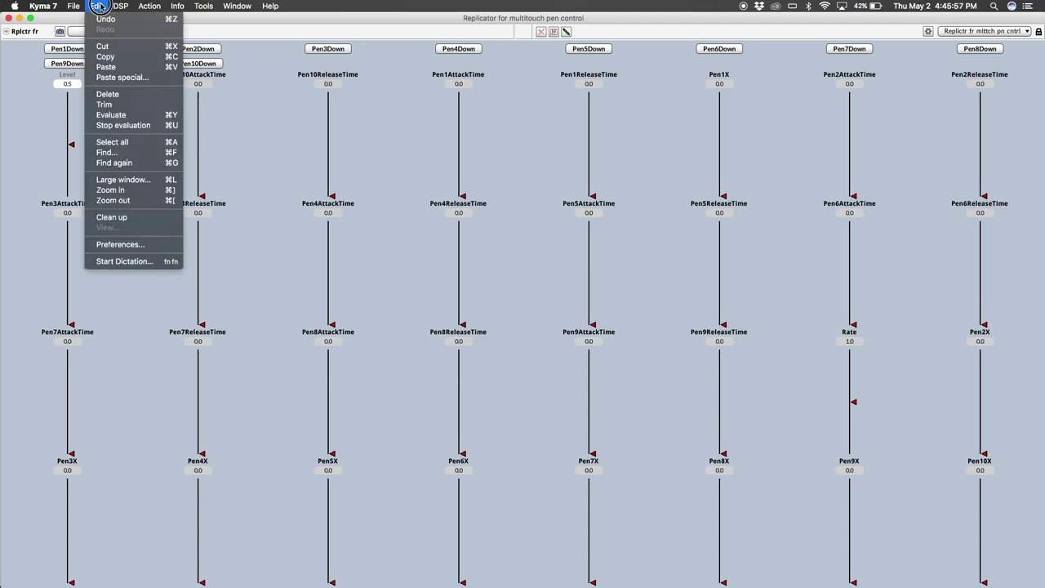
{"action": "left_click", "coordinate": [122, 217]}
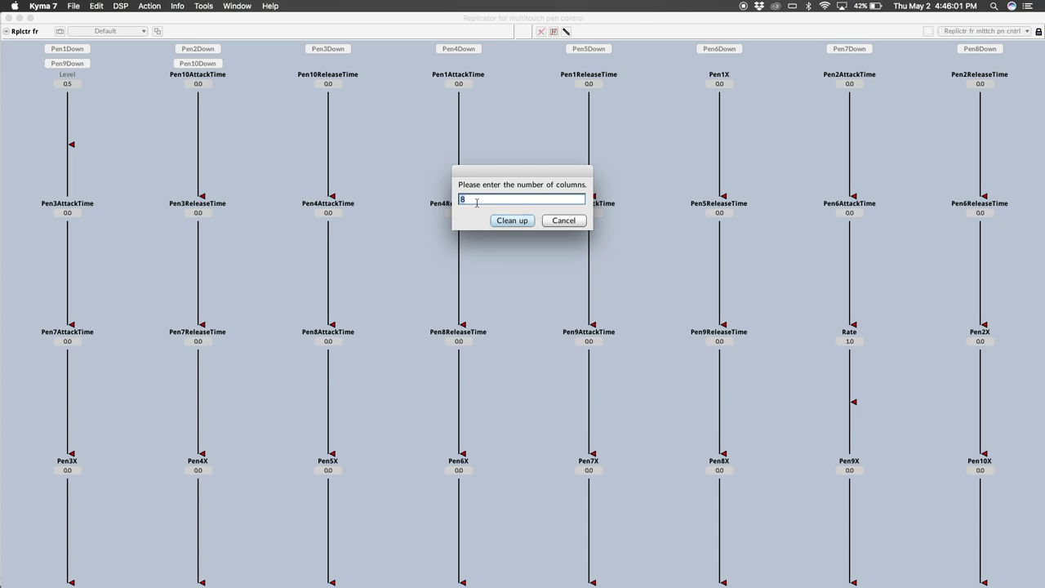
{"action": "type", "text": "10"}
{"action": "key", "text": "Return"}
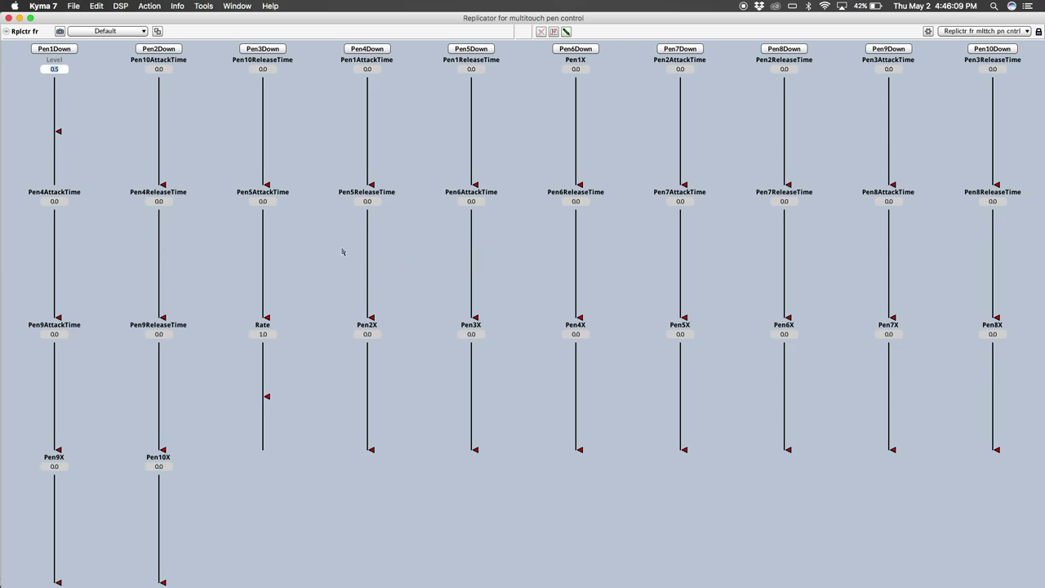
Step: Set Level to 1.0 and store the settings in the Default preset
{"action": "type", "text": "1"}
{"action": "key", "text": "Return"}
{"action": "left_click", "coordinate": [60, 31]}
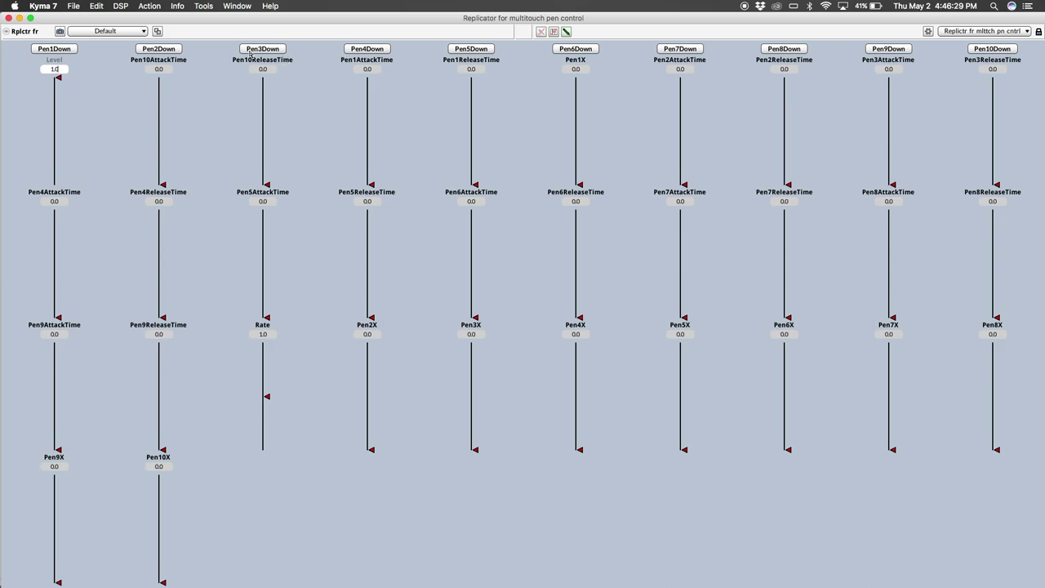
Step: Randomize all control values, then switch off the Pen4, Pen8, Pen9 and Pen10 Down toggles
{"action": "left_click", "coordinate": [158, 32]}
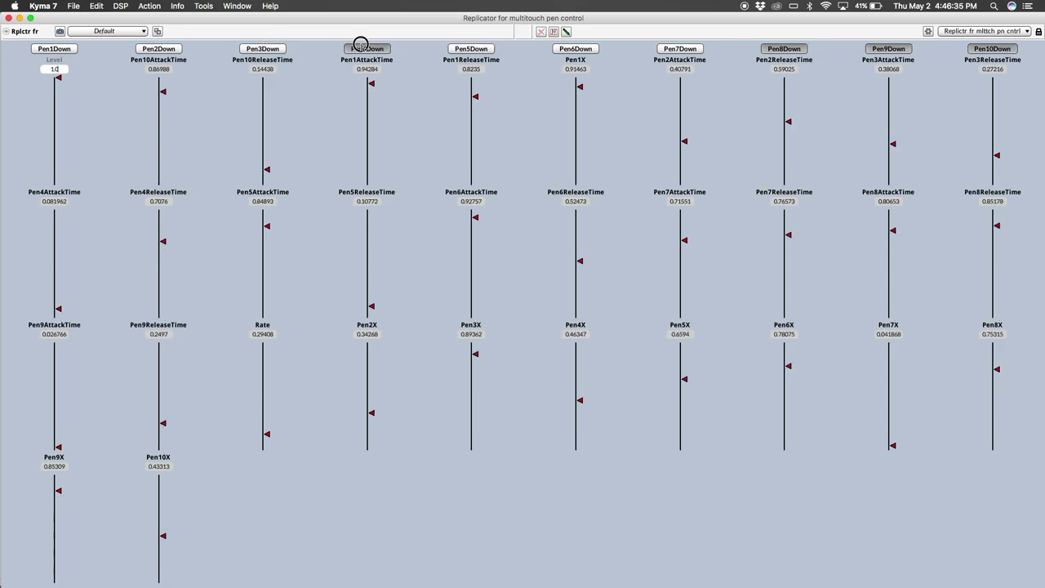
{"action": "left_click", "coordinate": [364, 48]}
{"action": "left_click", "coordinate": [782, 51]}
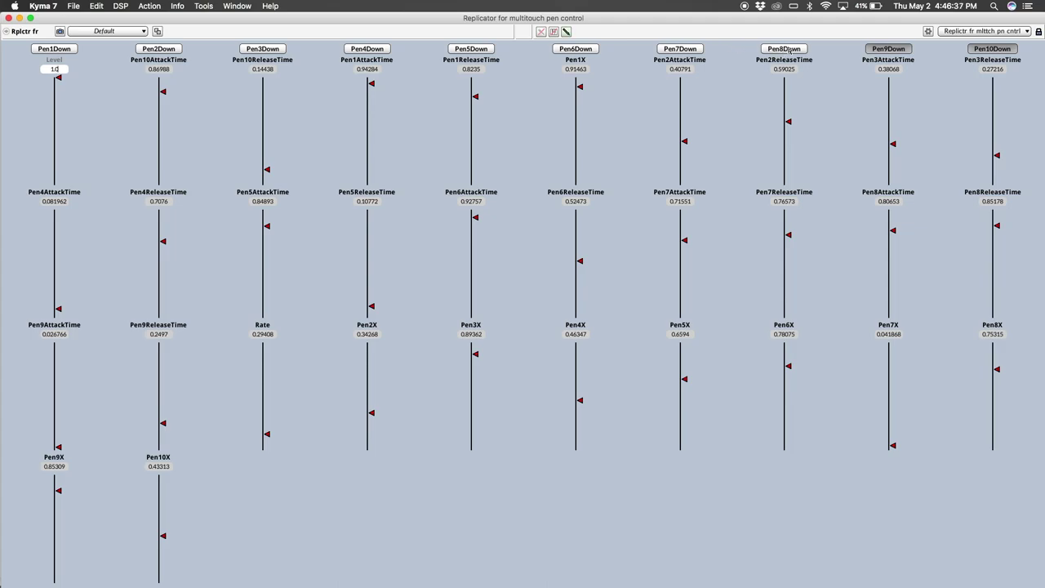
{"action": "left_click", "coordinate": [903, 51]}
{"action": "left_click", "coordinate": [1011, 51]}
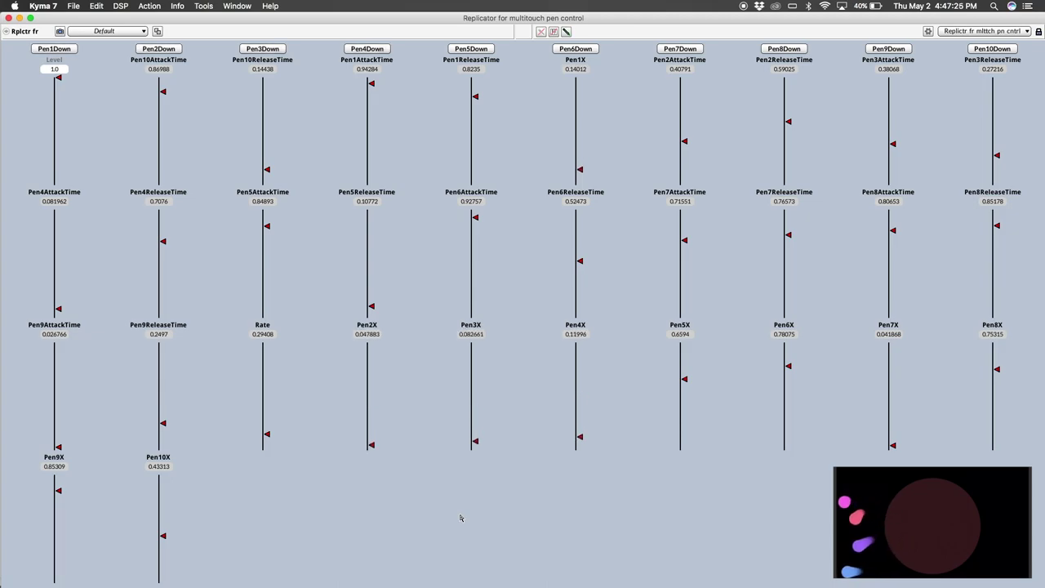
Step: Raise Rate to its 2.0 maximum while playing the multitouch pen surface
{"action": "left_click", "coordinate": [265, 363]}
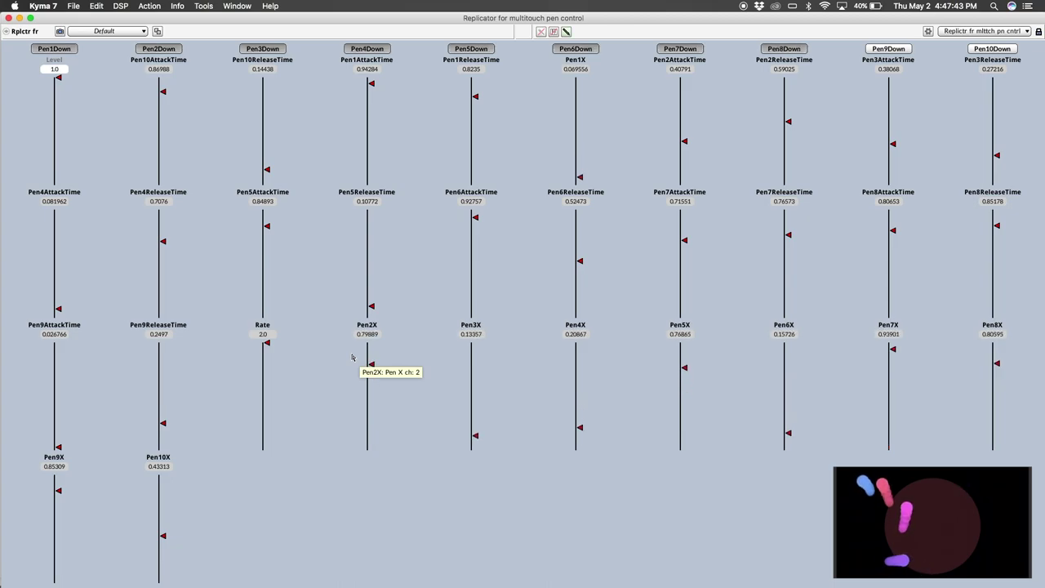
Step: Raise the Rate control's maximum from 2 to 6 and push Rate up near it
{"action": "right_click", "coordinate": [266, 330]}
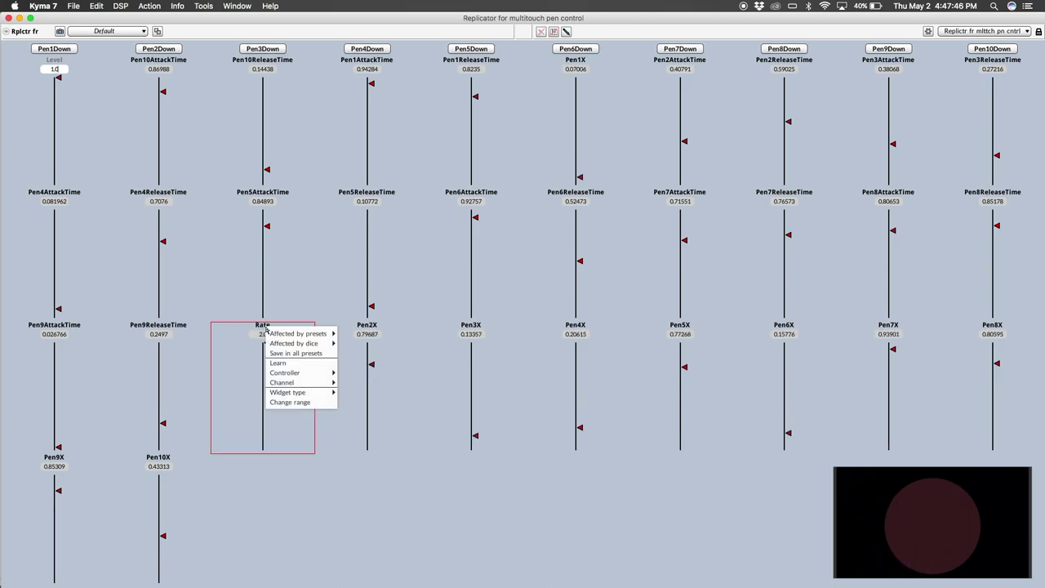
{"action": "left_click", "coordinate": [302, 402]}
{"action": "double_click", "coordinate": [518, 206]}
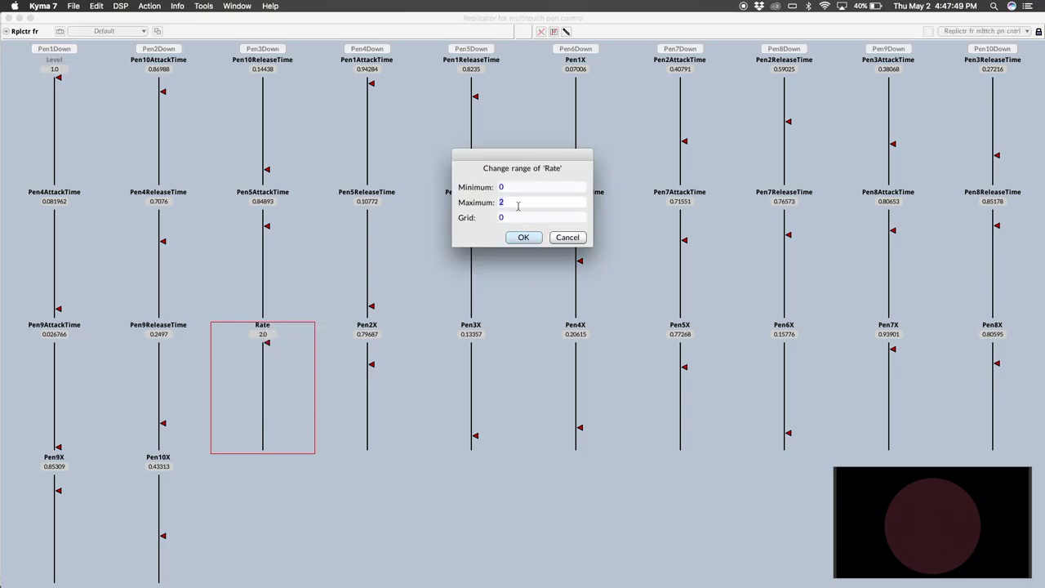
{"action": "type", "text": "6"}
{"action": "key", "text": "Return"}
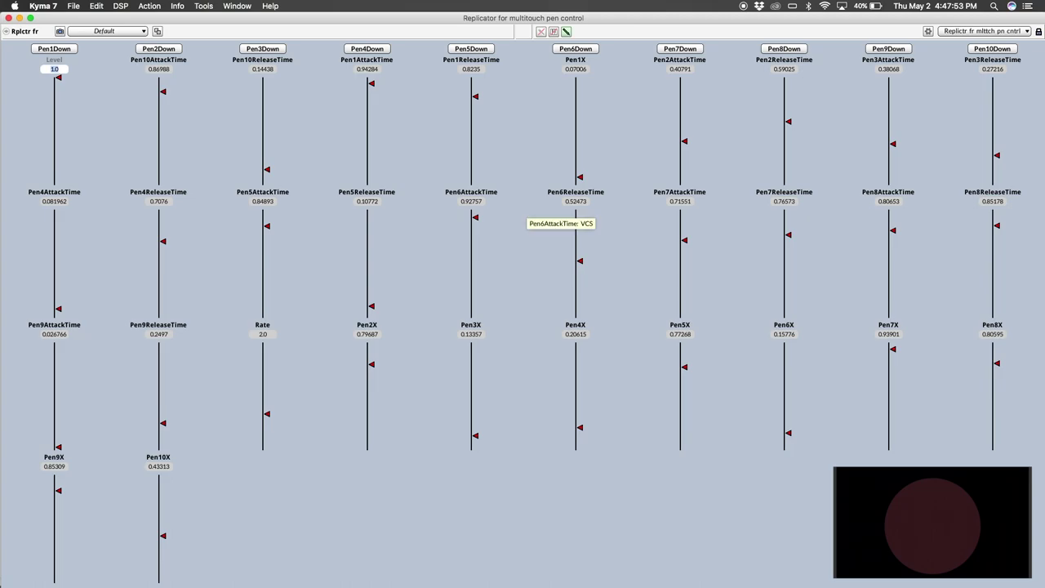
{"action": "left_click", "coordinate": [266, 353]}
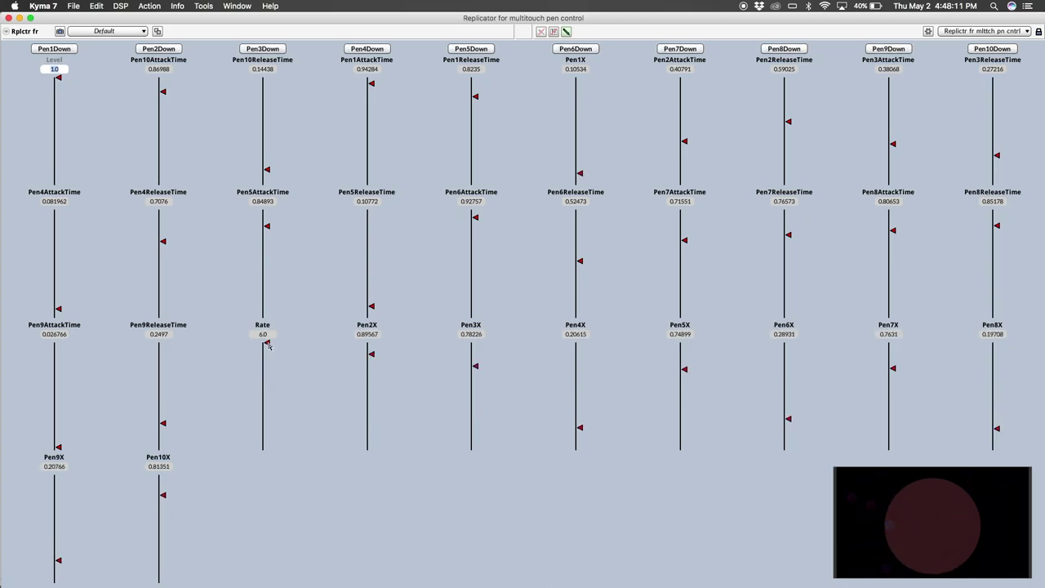
Step: Raise the Rate maximum again from 6 to 10 and set Rate to its top value, 12.0
{"action": "right_click", "coordinate": [263, 327]}
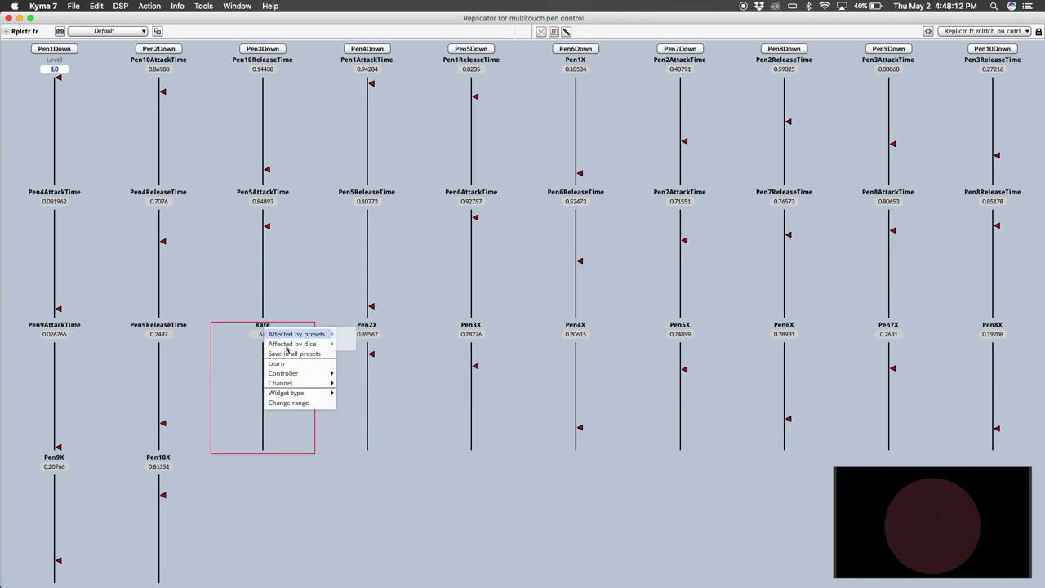
{"action": "left_click", "coordinate": [303, 404]}
{"action": "double_click", "coordinate": [523, 203]}
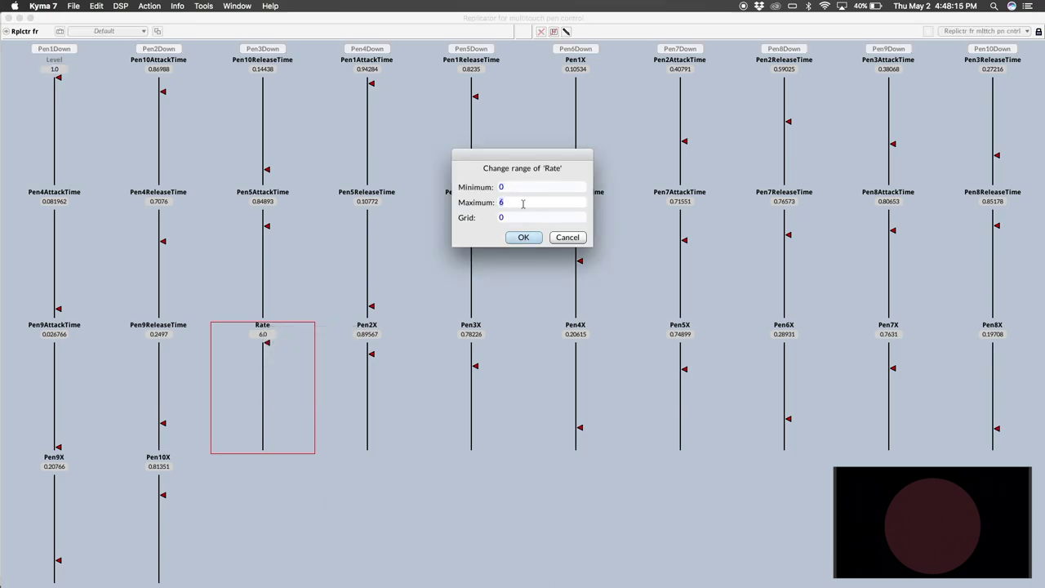
{"action": "type", "text": "10"}
{"action": "key", "text": "Return"}
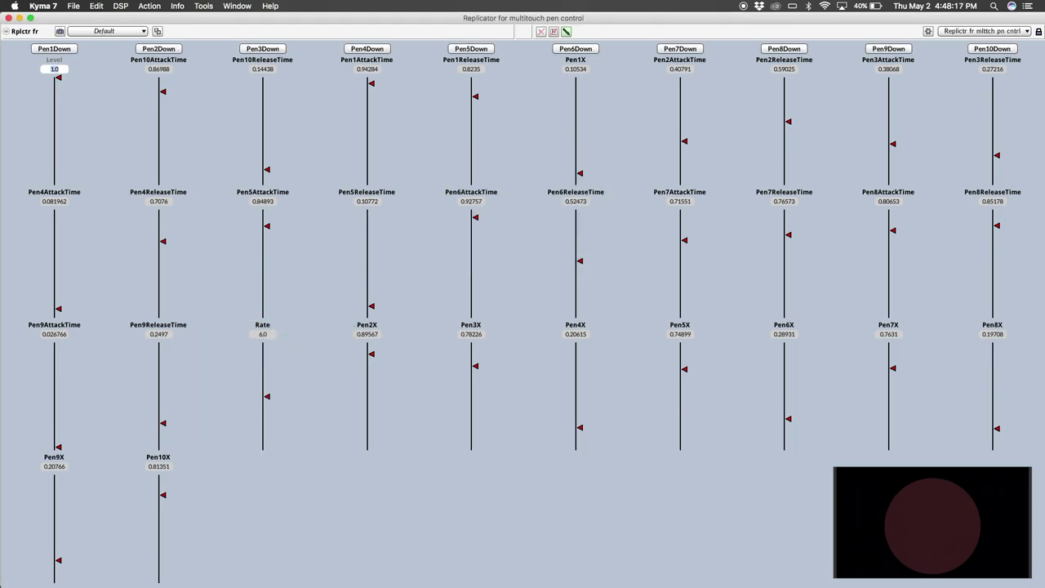
{"action": "left_click", "coordinate": [265, 356]}
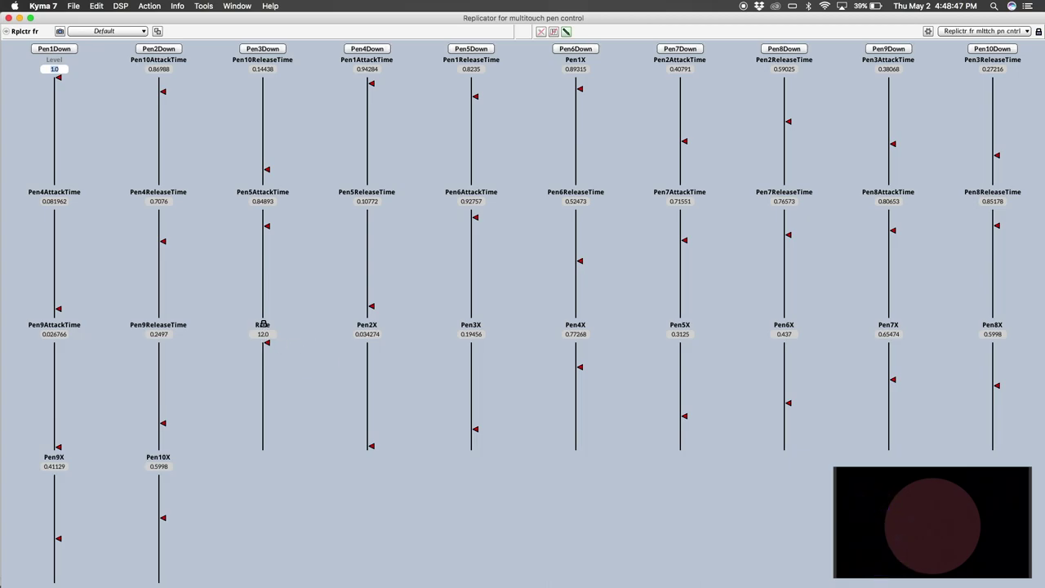
Step: Randomize the faders again, turn off Pen3Down and Pen10Down, and lower Rate to 8.88
{"action": "left_click", "coordinate": [158, 31]}
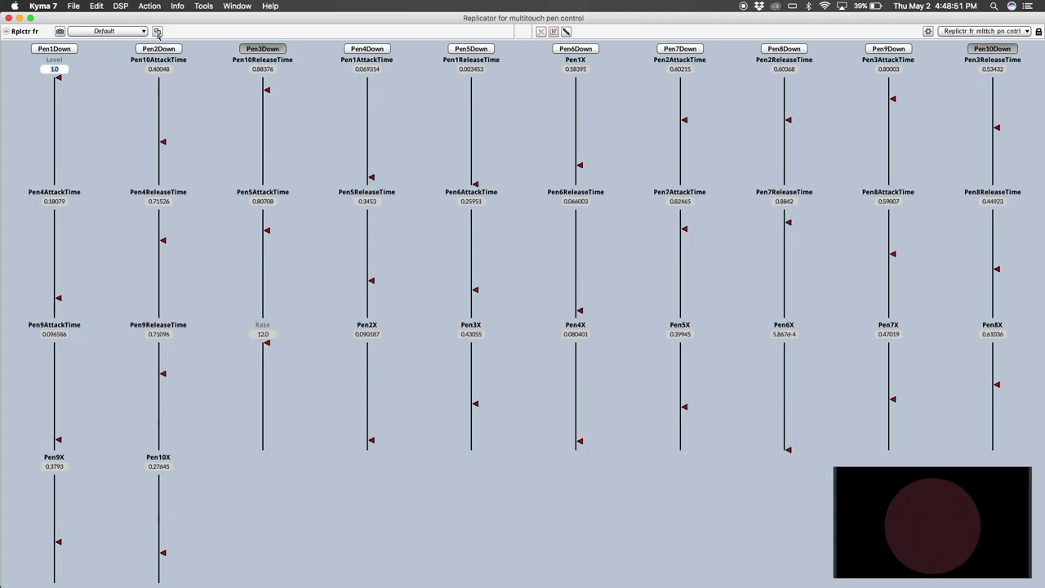
{"action": "left_click", "coordinate": [261, 50]}
{"action": "left_click", "coordinate": [975, 47]}
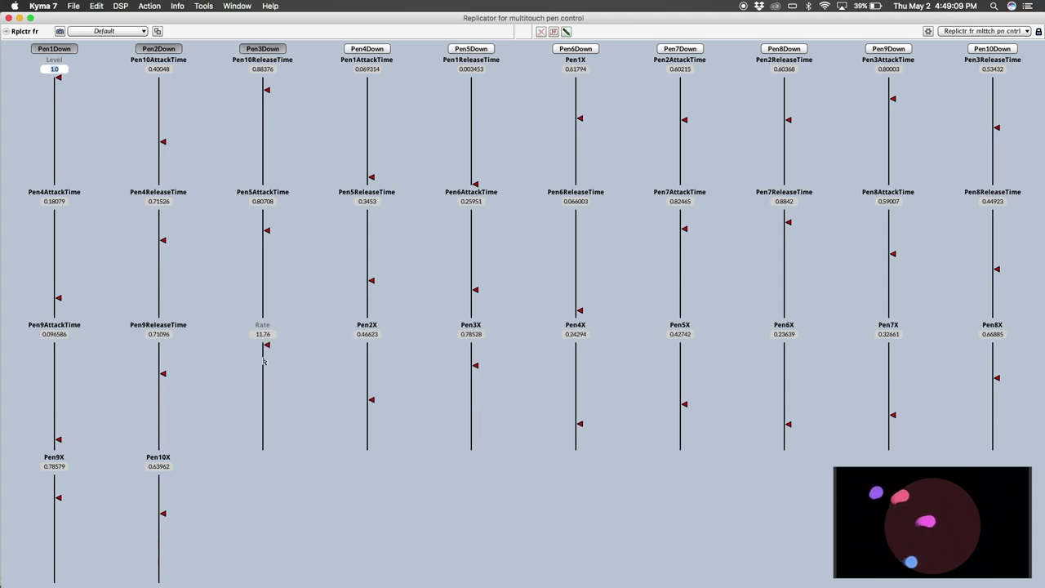
{"action": "left_click_drag", "start_coordinate": [264, 351], "coordinate": [263, 362]}
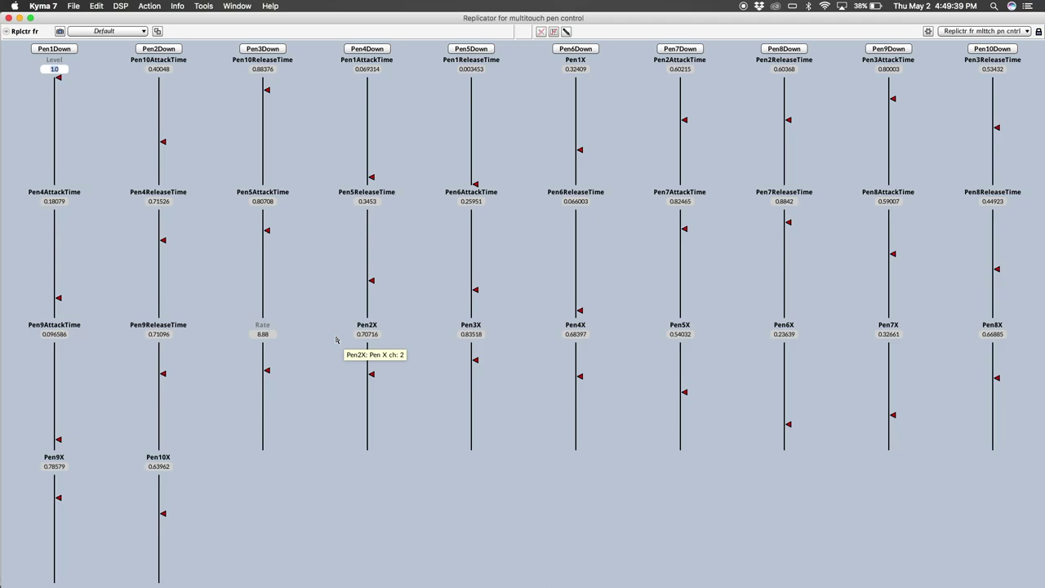
Step: Close the control surface and change the Replicator's Number from 10 to 15
{"action": "left_click", "coordinate": [8, 17]}
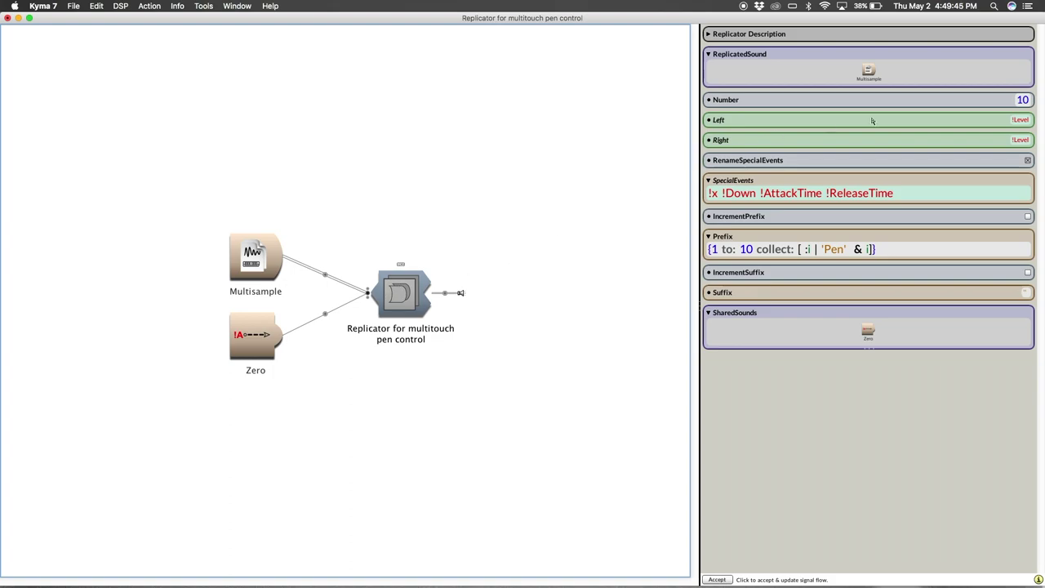
{"action": "left_click", "coordinate": [1026, 100]}
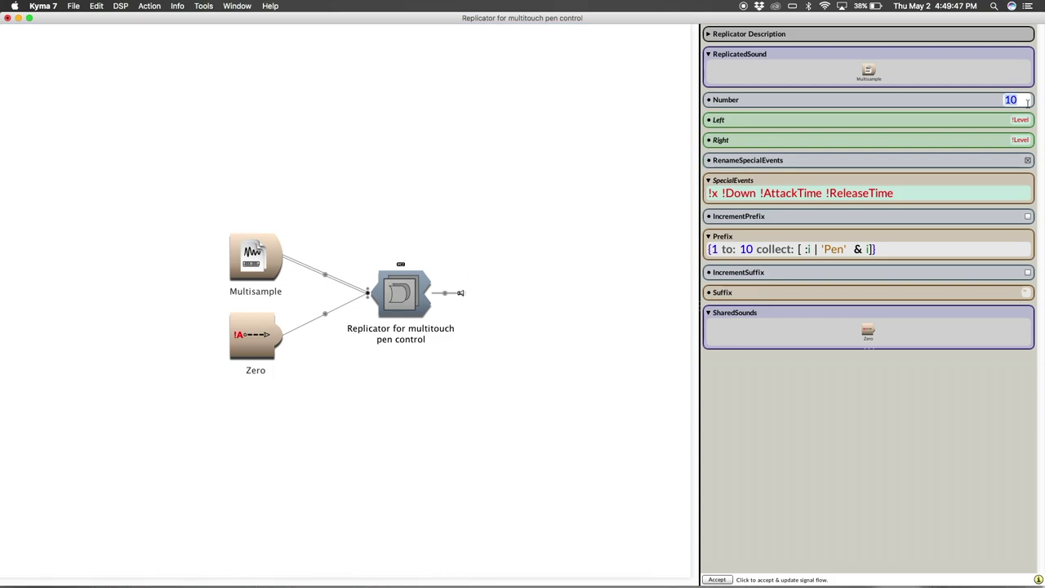
{"action": "left_click", "coordinate": [1027, 101]}
{"action": "key", "text": "BackSpace"}
{"action": "type", "text": "5"}
Step: Change the Prefix range end to 15 so pens run Pen1 through Pen15, checking the Multisample's parameters
{"action": "left_click", "coordinate": [753, 249]}
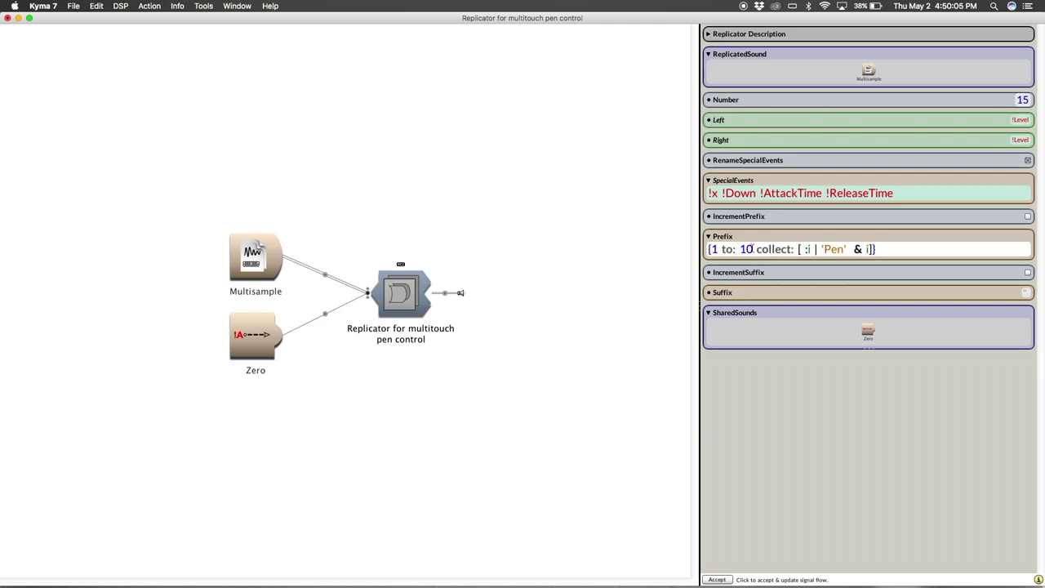
{"action": "key", "text": "BackSpace"}
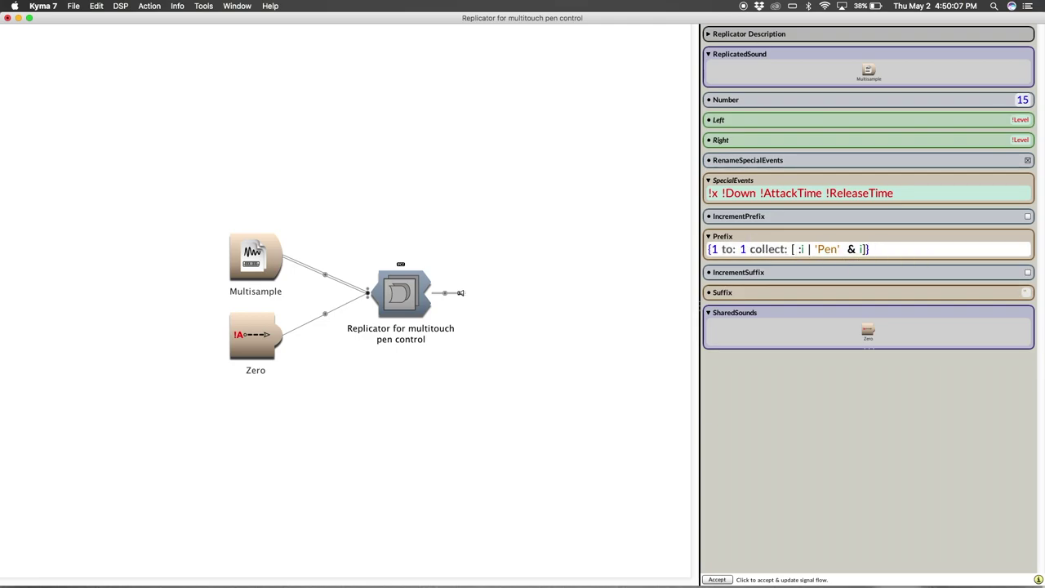
{"action": "type", "text": "5"}
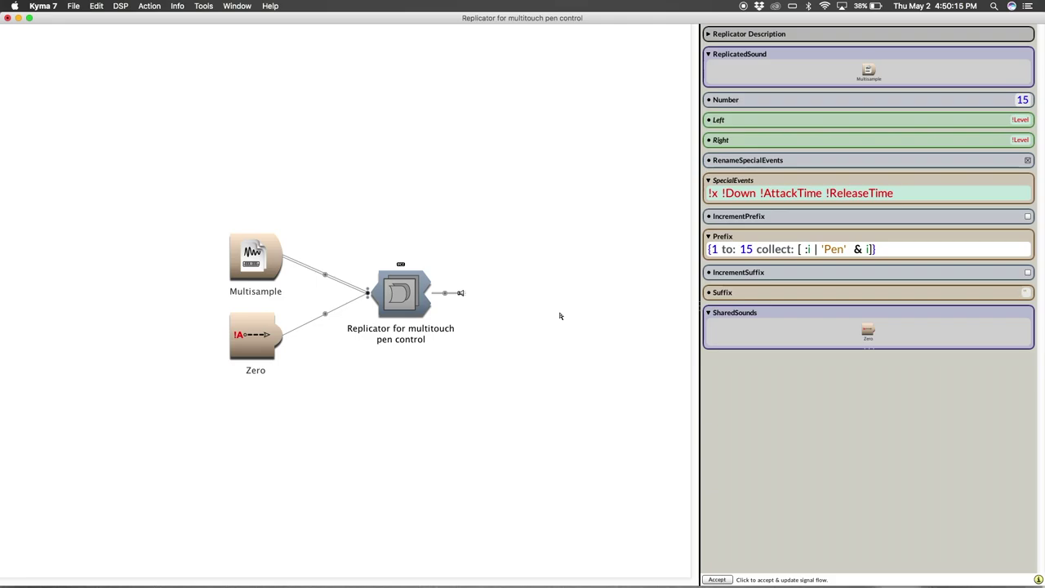
{"action": "left_click", "coordinate": [262, 266]}
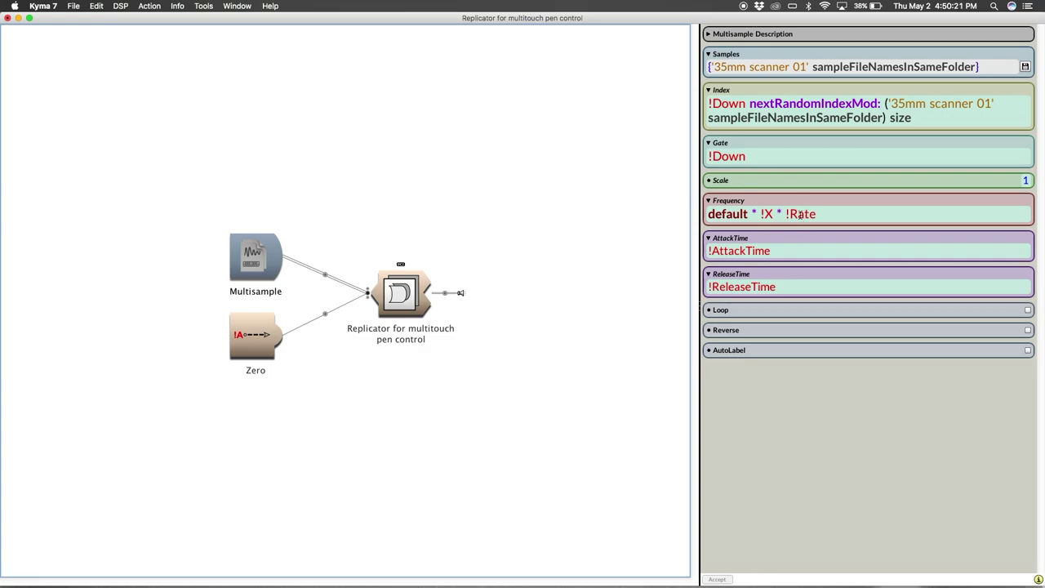
{"action": "left_click", "coordinate": [411, 304]}
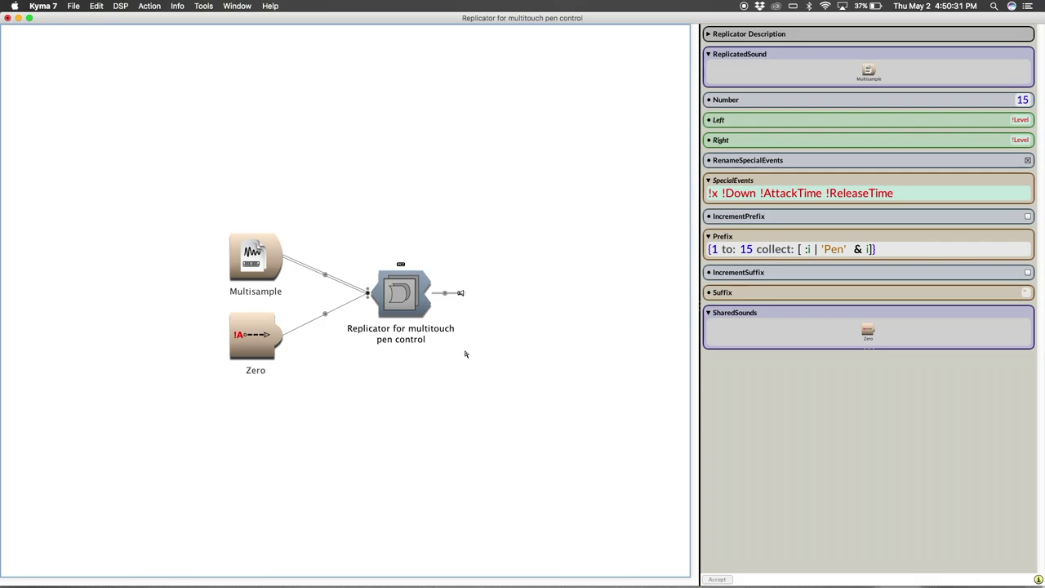
{"action": "left_click", "coordinate": [73, 6]}
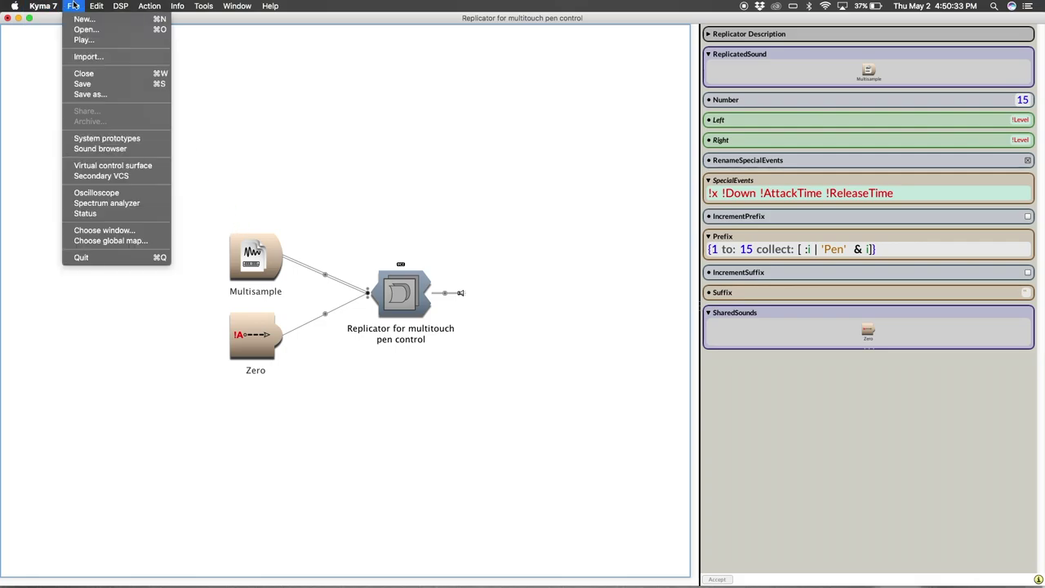
Step: Reopen the virtual control surface and nudge Rate up from 8.88 to 9.0
{"action": "left_click", "coordinate": [107, 165]}
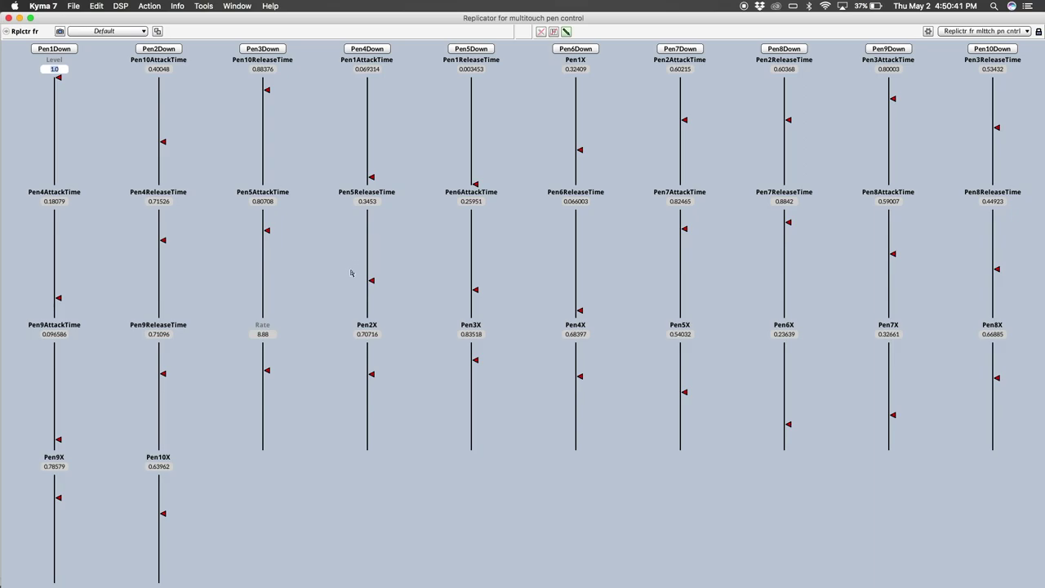
{"action": "left_click_drag", "start_coordinate": [265, 373], "coordinate": [265, 371]}
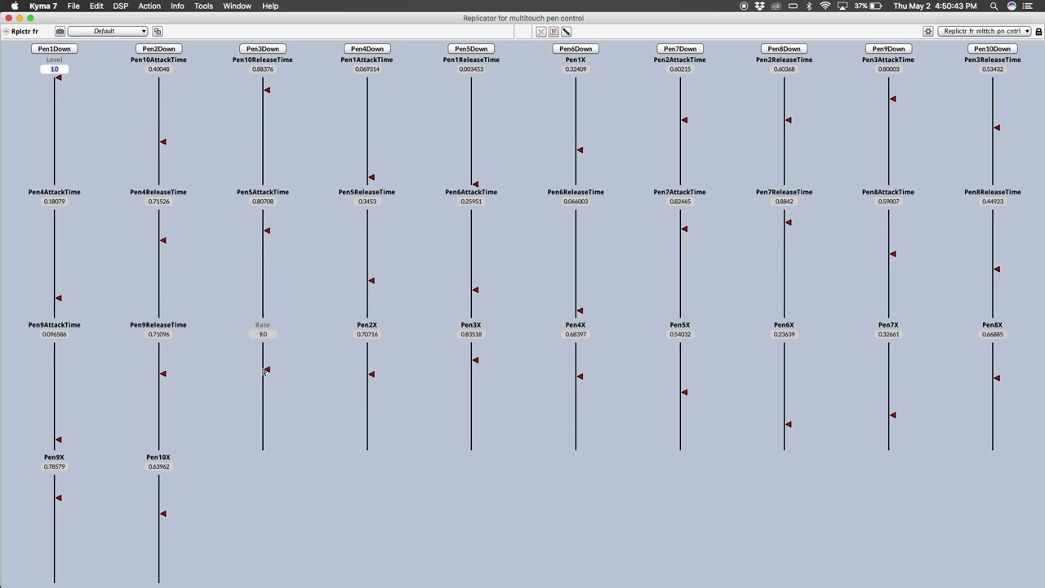